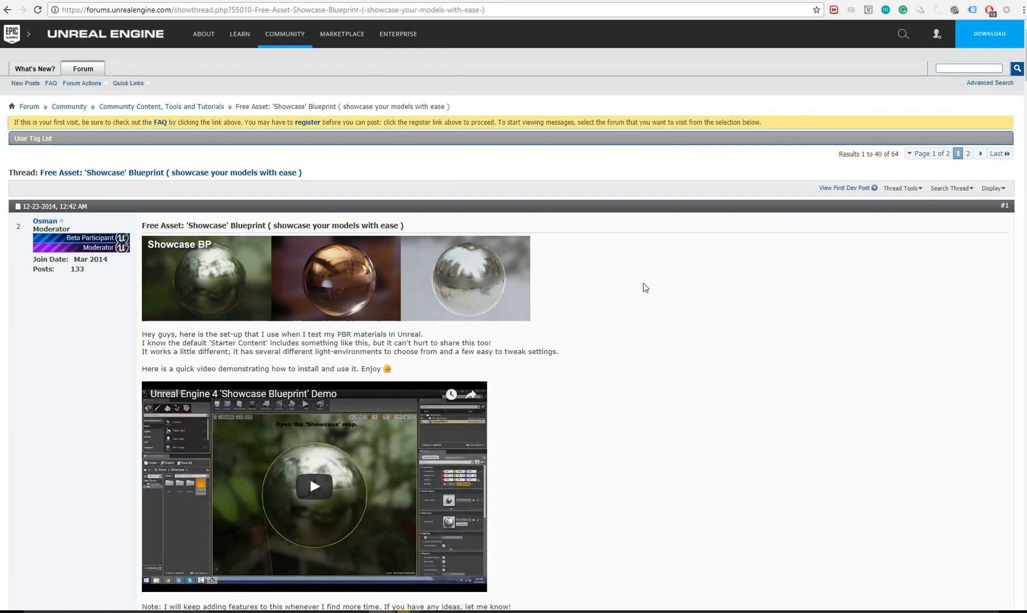
Step: Look through the forum thread on the free Showcase Blueprint asset, covering its description, update note, download link and replies
scroll(592, 315, down, 4)
scroll(592, 315, down, 1)
scroll(580, 307, up, 3)
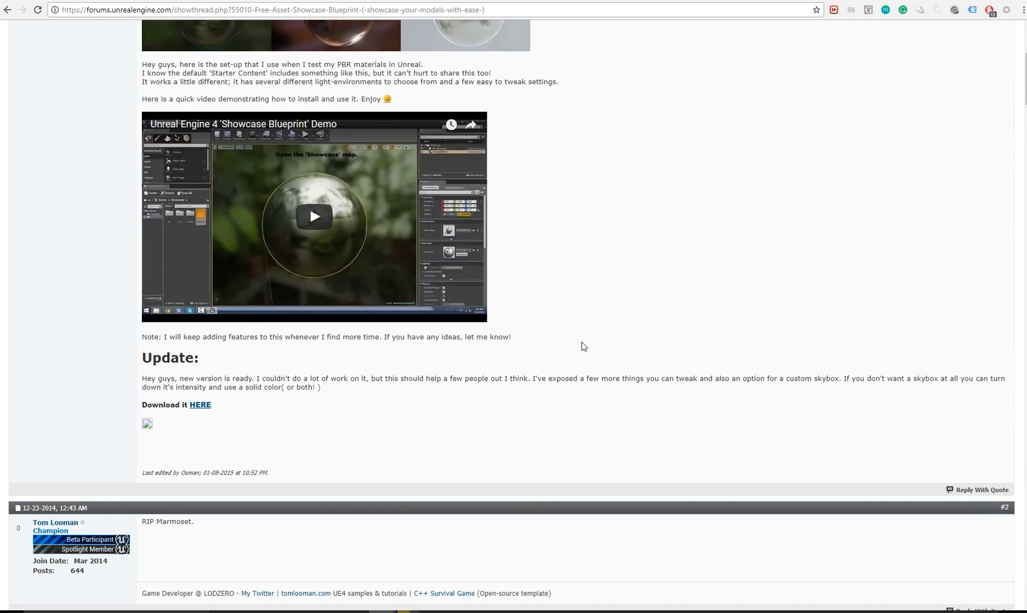
scroll(581, 342, up, 5)
scroll(581, 342, down, 9)
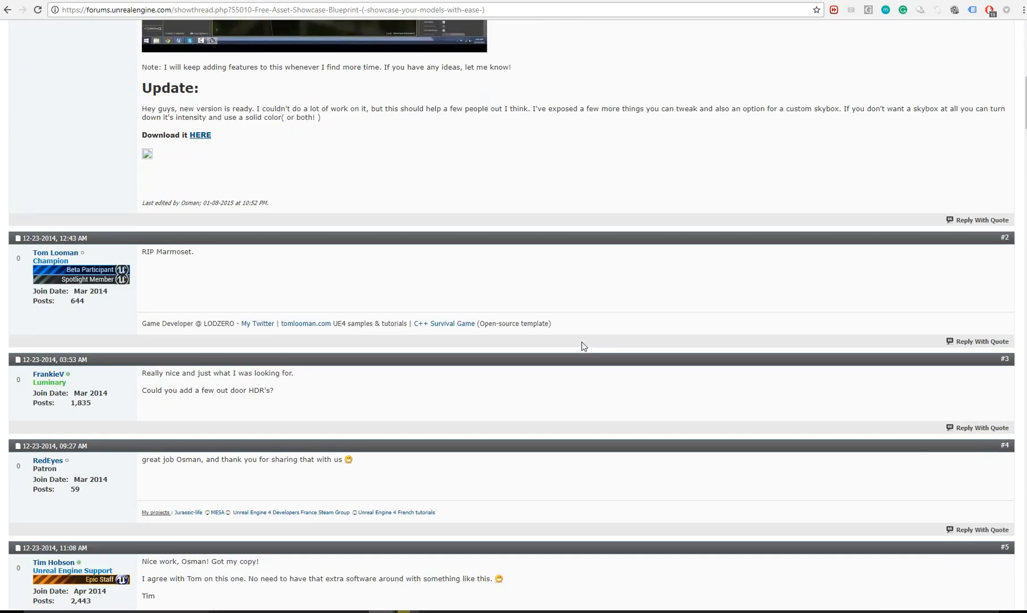
scroll(585, 343, down, 8)
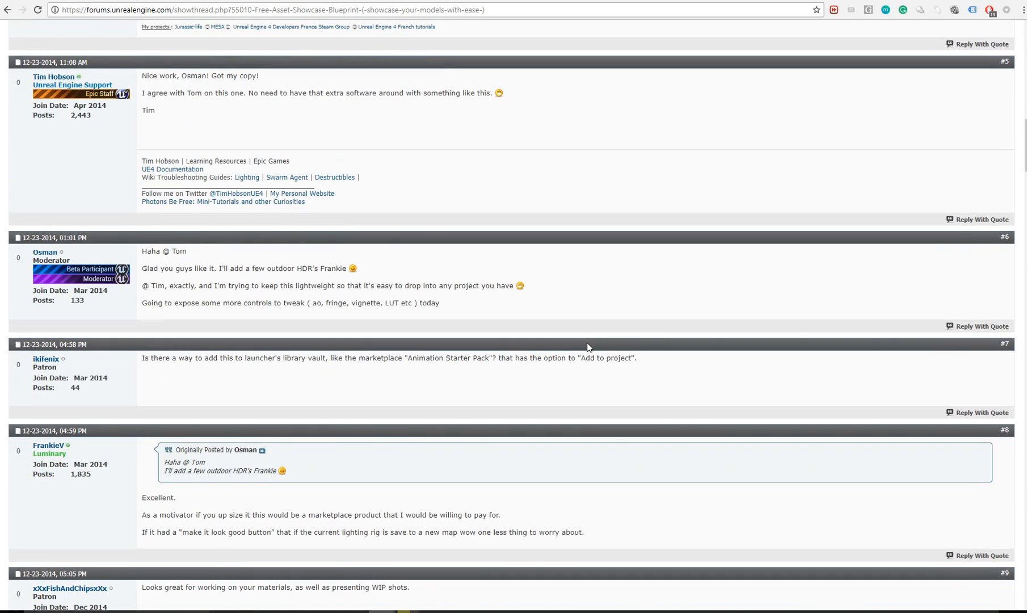
scroll(588, 343, down, 4)
scroll(599, 339, up, 15)
scroll(604, 339, up, 3)
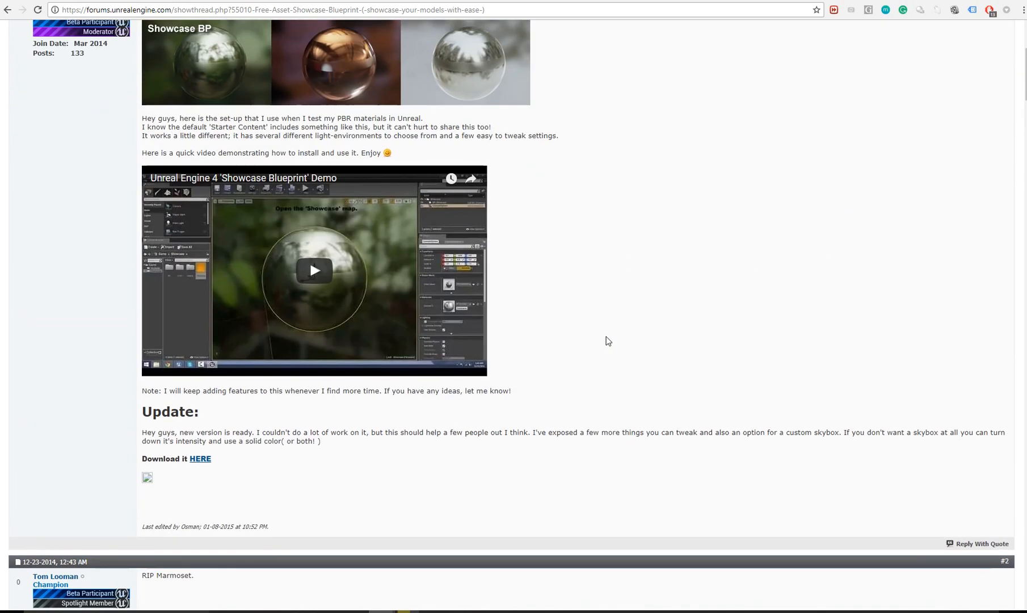
scroll(596, 341, up, 4)
scroll(595, 339, down, 1)
scroll(594, 335, down, 1)
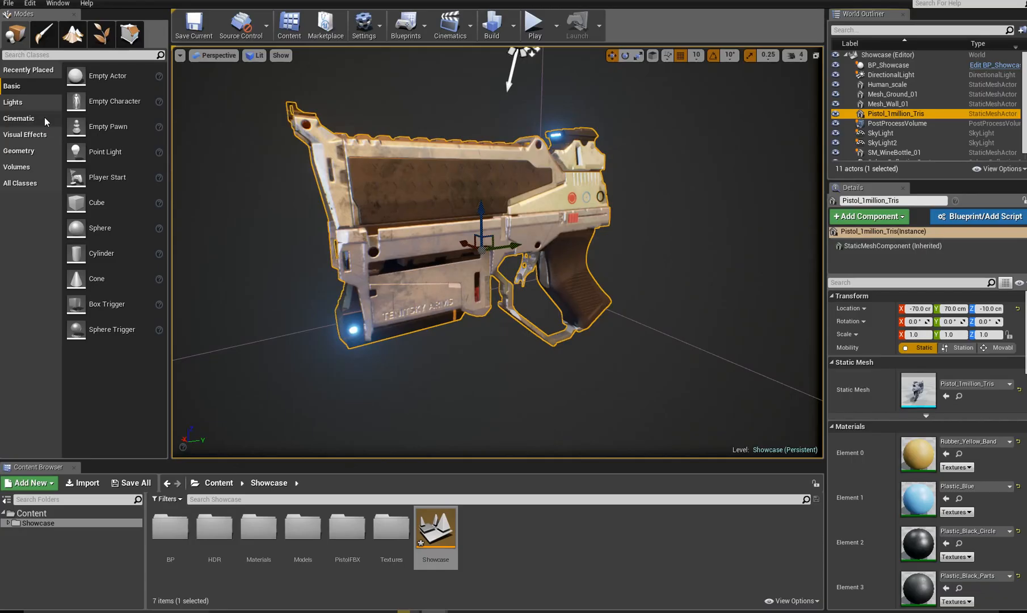
Step: Try the Greenhouse, Room and Factory sky types on the BP_Showcase actor to compare the pistol's lighting
click(885, 65)
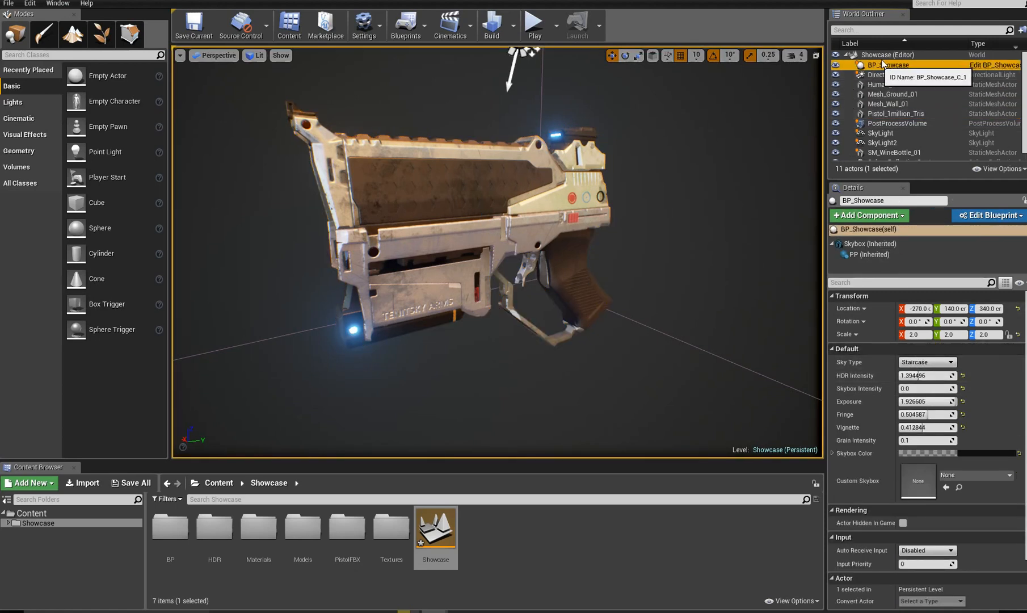
click(927, 362)
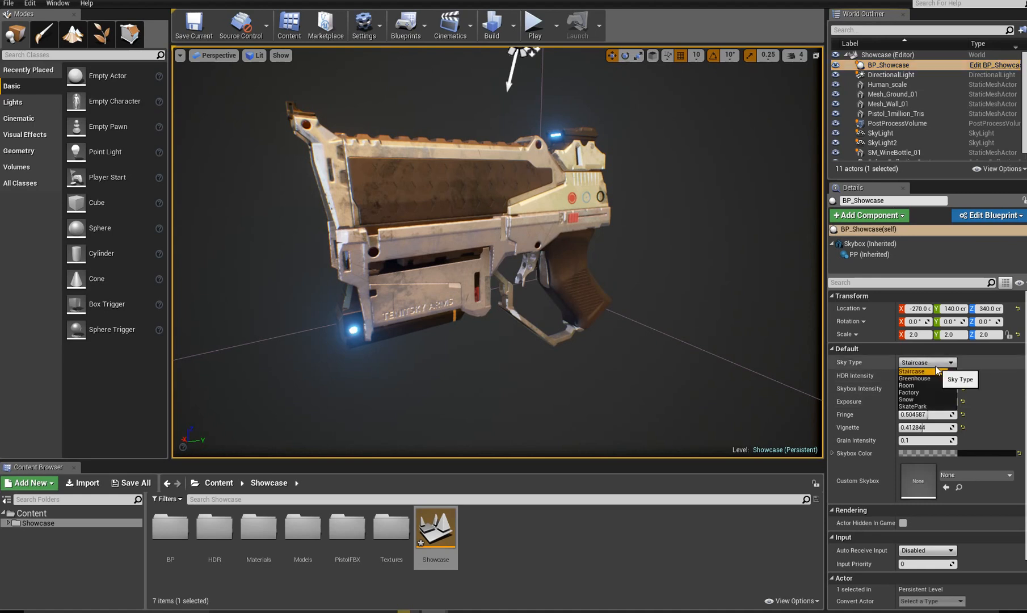
click(925, 373)
click(926, 362)
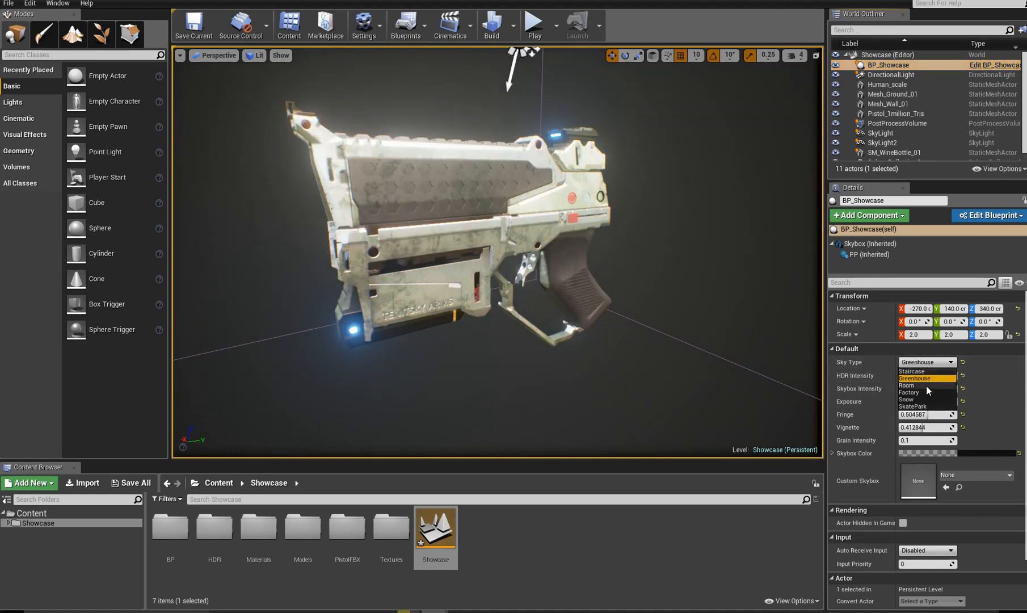
click(925, 386)
click(918, 363)
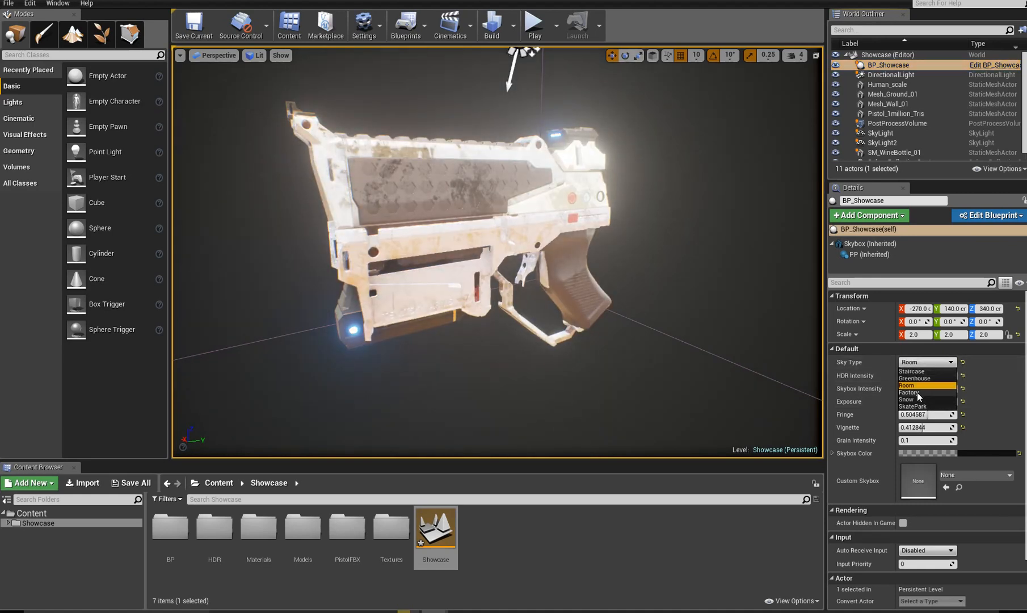
click(917, 392)
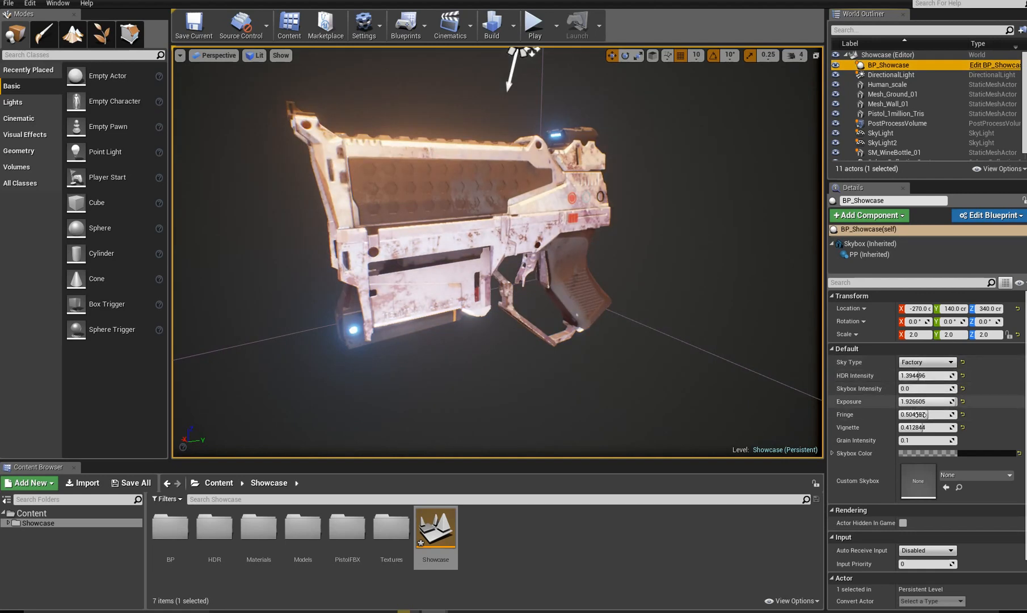
Step: Set BP_Showcase's exposure to about 0.789, its vignette to about 0.541 and its sky type to Staircase
drag(944, 401, 899, 389)
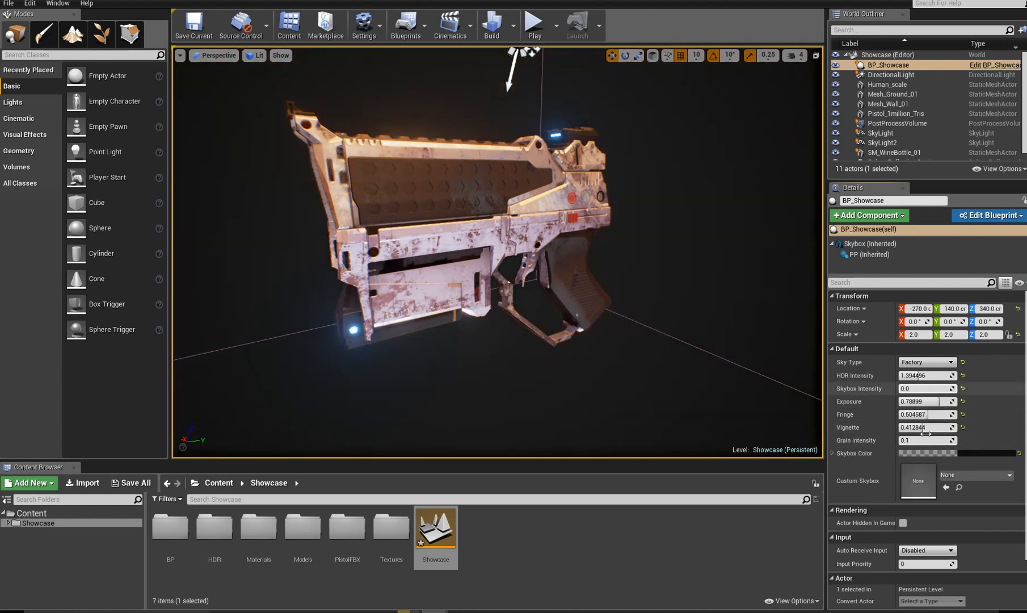
mouse_move(925, 427)
mouse_down()
mouse_move(911, 427)
mouse_move(942, 427)
mouse_up()
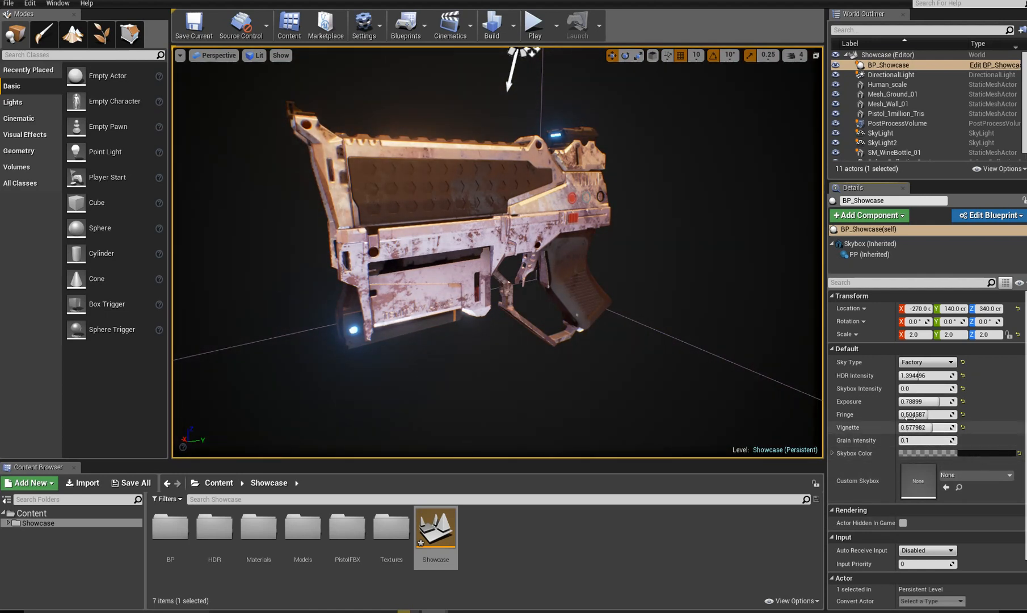
mouse_move(923, 427)
mouse_down()
mouse_move(909, 427)
mouse_move(933, 427)
mouse_up()
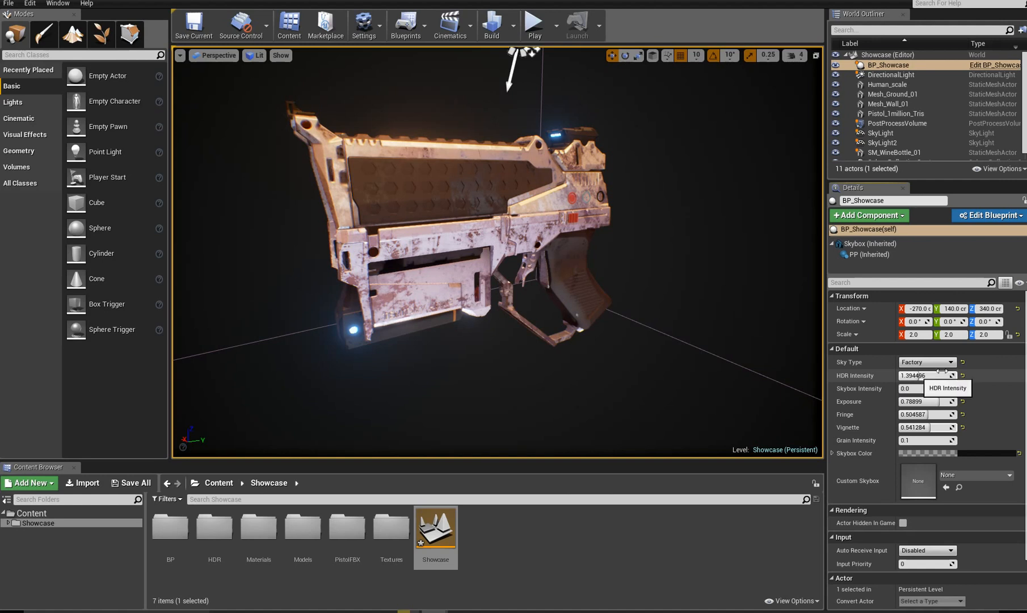
click(927, 362)
click(906, 372)
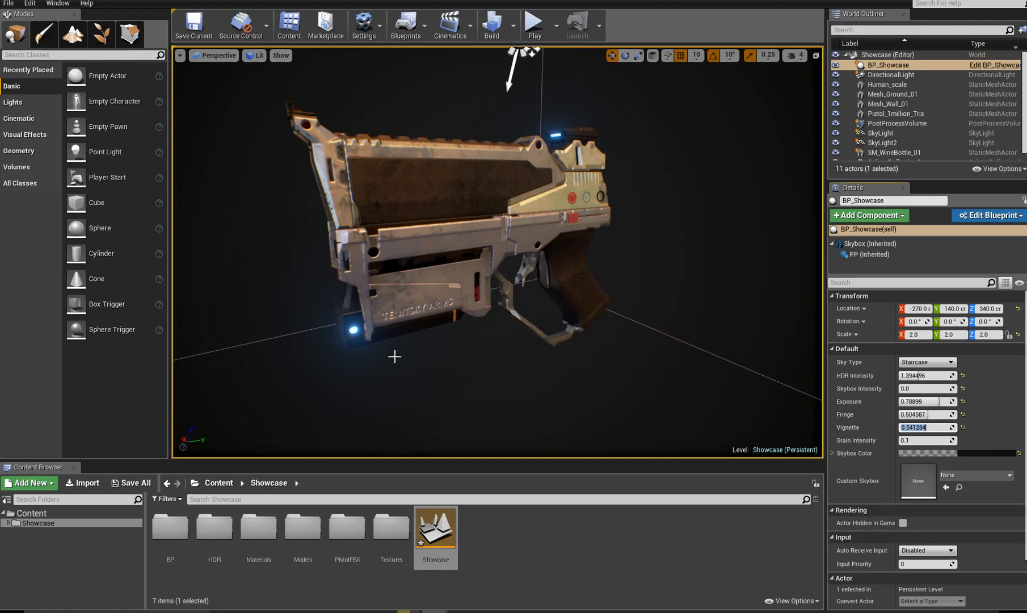
Step: Open the Main_Mat material from the Showcase Materials folder and switch to its instance Main_Mat_Inst
double_click(347, 527)
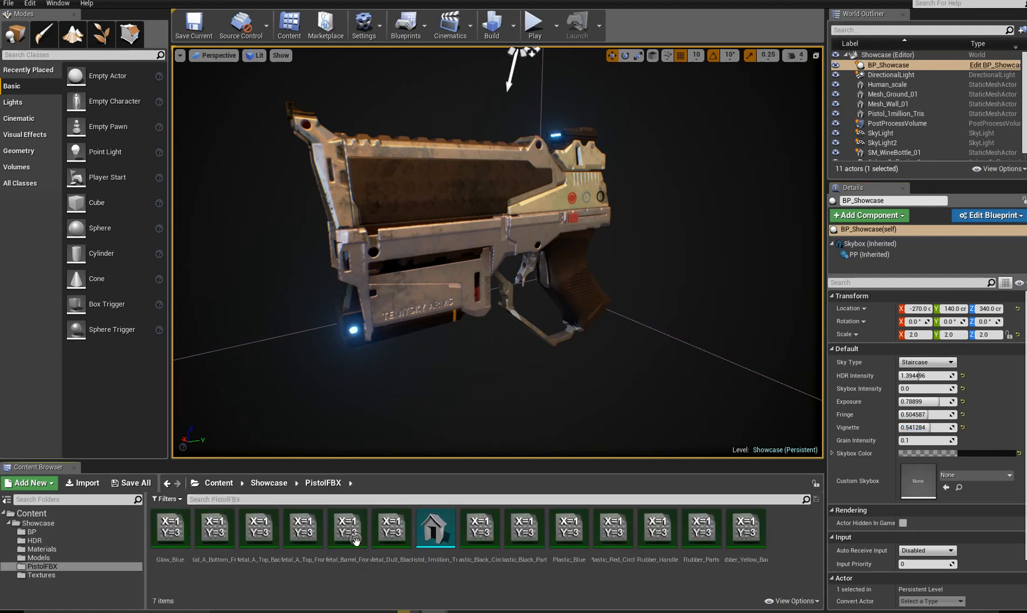
click(268, 483)
double_click(258, 528)
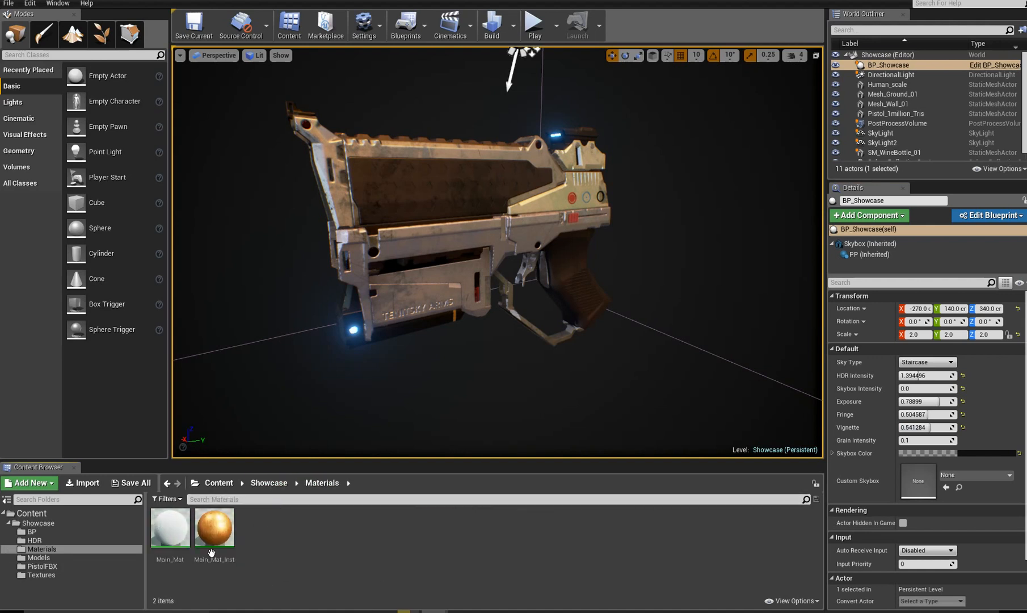
double_click(177, 528)
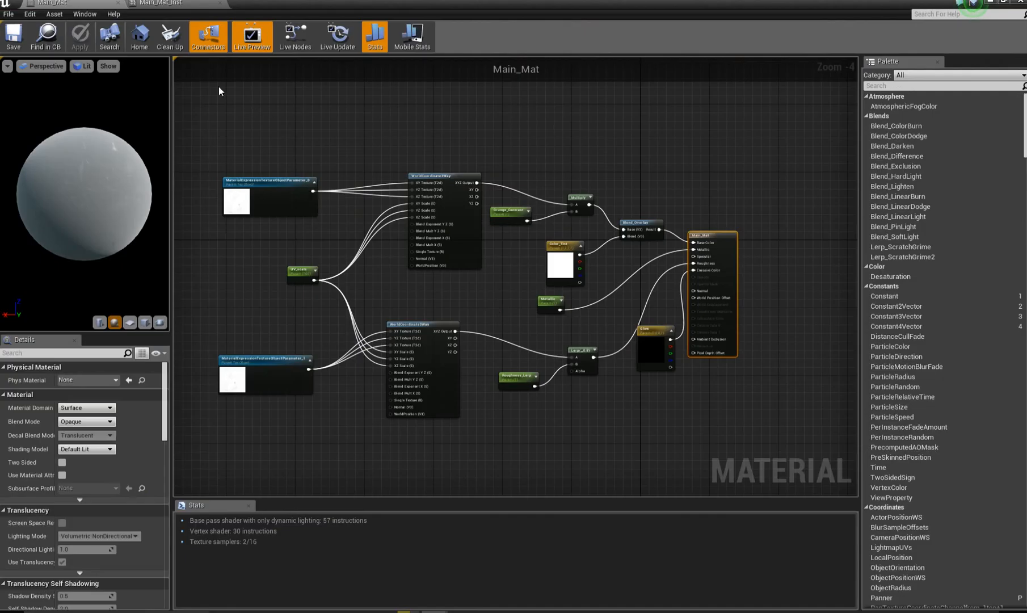
click(182, 4)
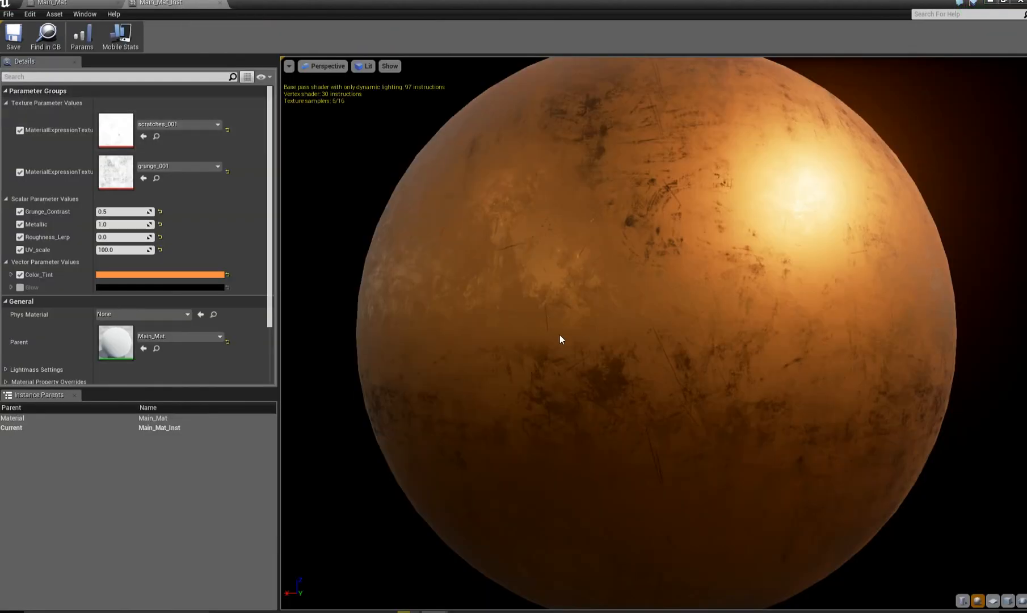
Step: Inspect the preview sphere of Main_Mat_Inst and set the Metallic parameter to 0.0
mouse_move(653, 329)
mouse_down()
mouse_move(714, 363)
mouse_move(788, 340)
mouse_move(701, 369)
mouse_move(652, 340)
mouse_up()
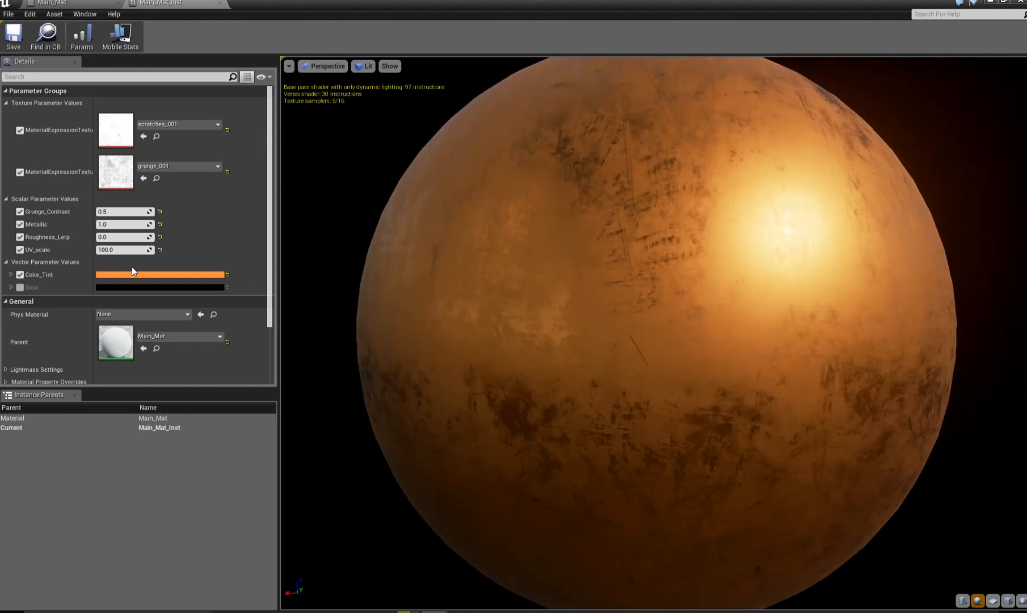
drag(744, 301, 658, 354)
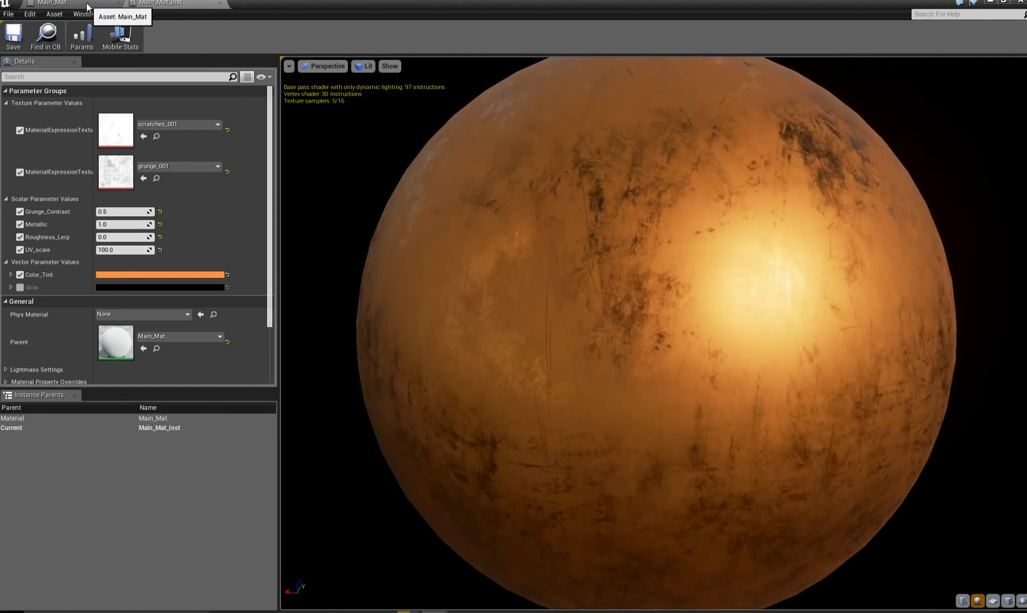
click(124, 225)
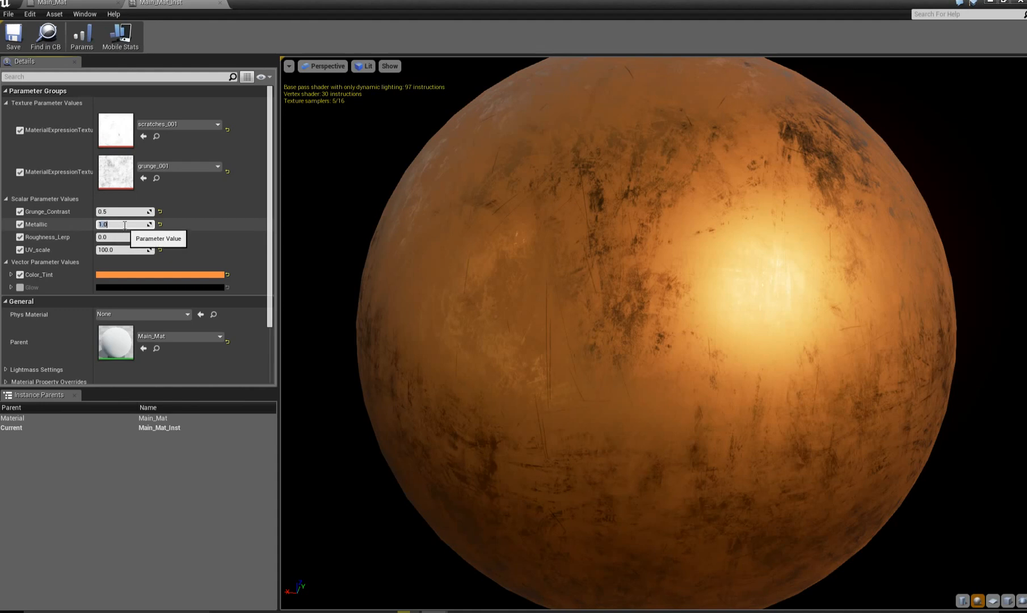
text(.0)
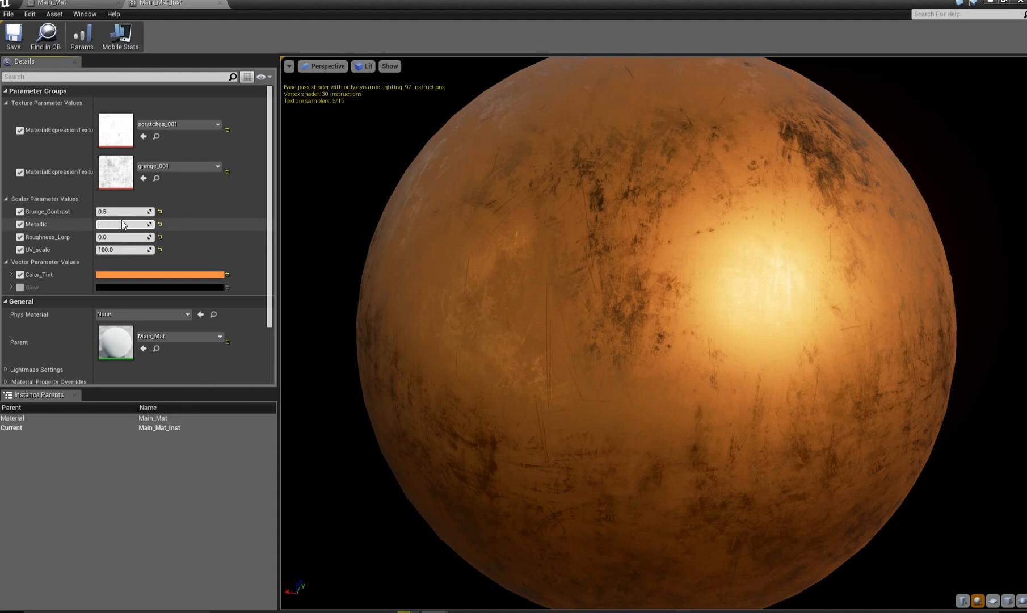
key(Return)
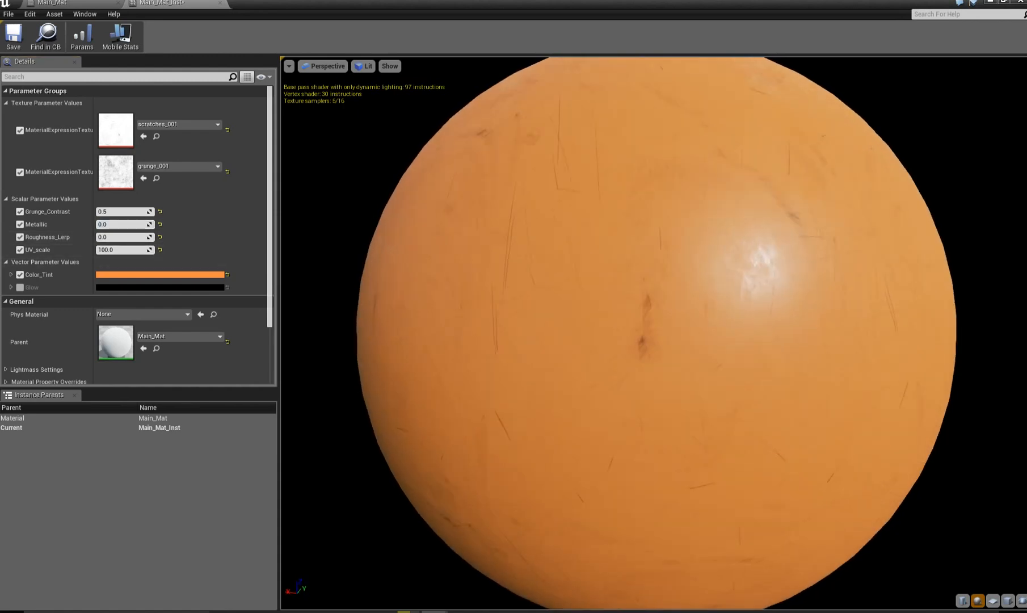
Step: Set the Roughness_Lerp parameter of Main_Mat_Inst to 1.0 and check the effect on the preview sphere
click(120, 237)
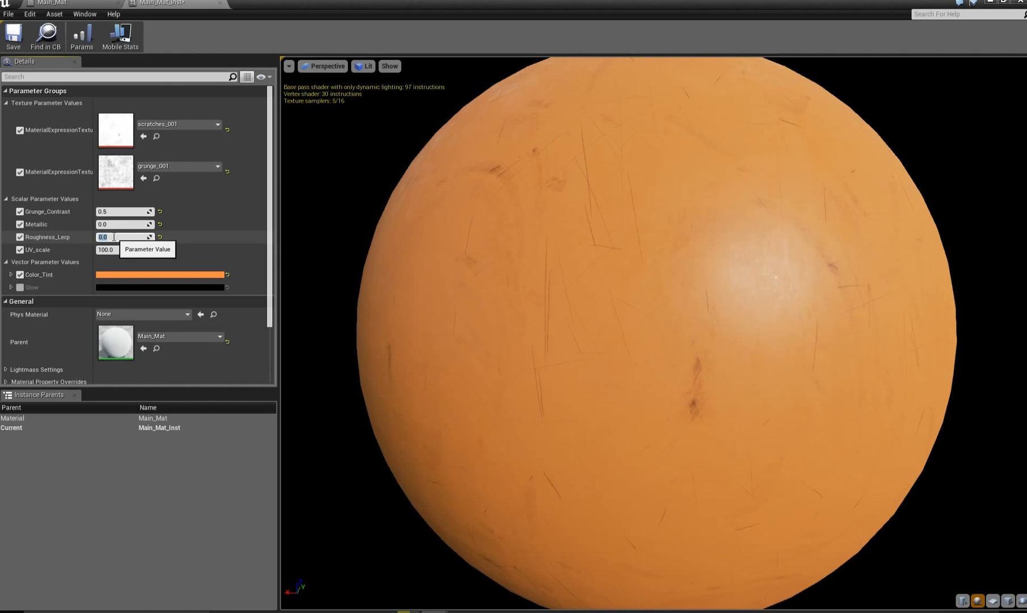
text(1)
key(Return)
drag(511, 318, 403, 350)
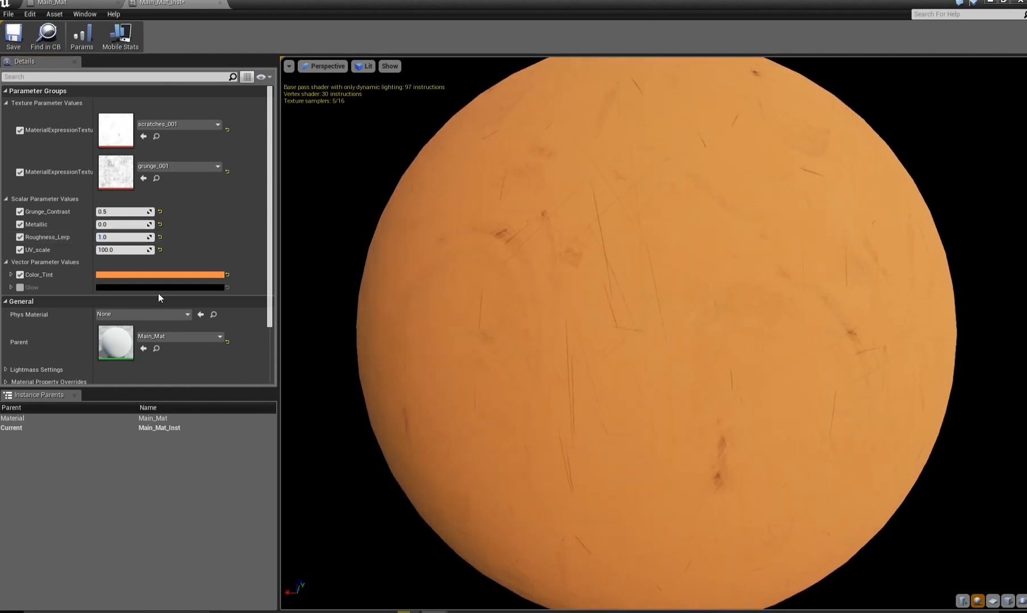
Step: Change the Color_Tint parameter to a blue-purple with hue 251, saturation 0.784 and value 0.56
click(120, 276)
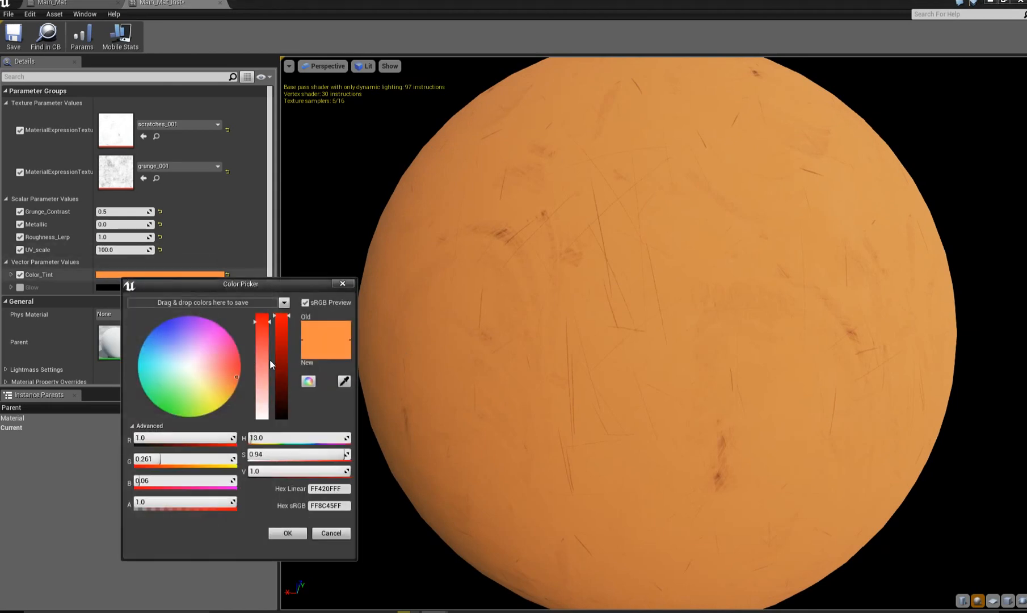
drag(191, 333, 176, 328)
drag(287, 372, 278, 396)
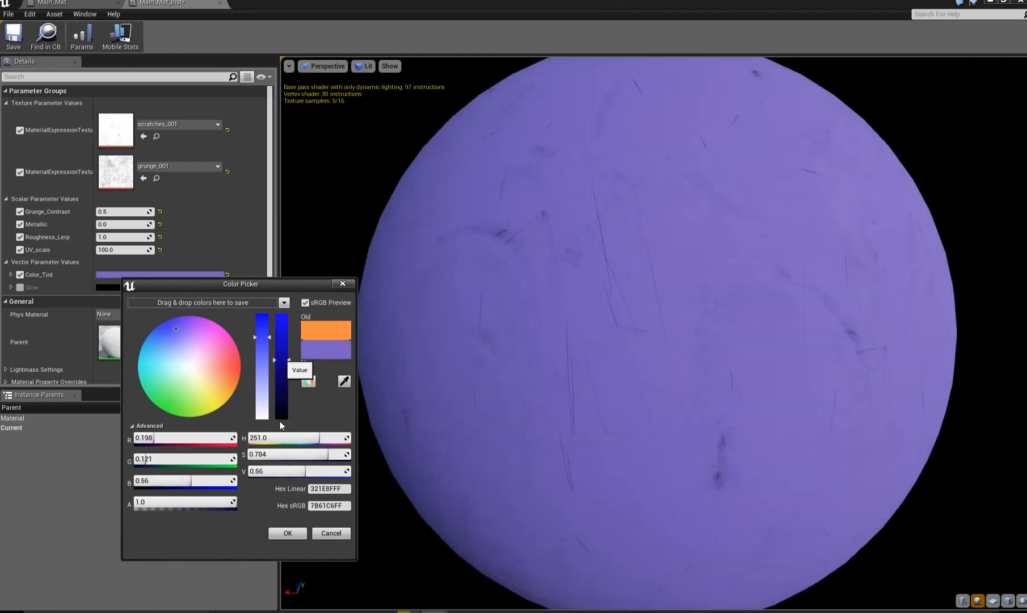
click(290, 531)
Step: Try a Grunge_Contrast value of 1 on the material instance and inspect the preview sphere
click(106, 211)
text(1)
key(Return)
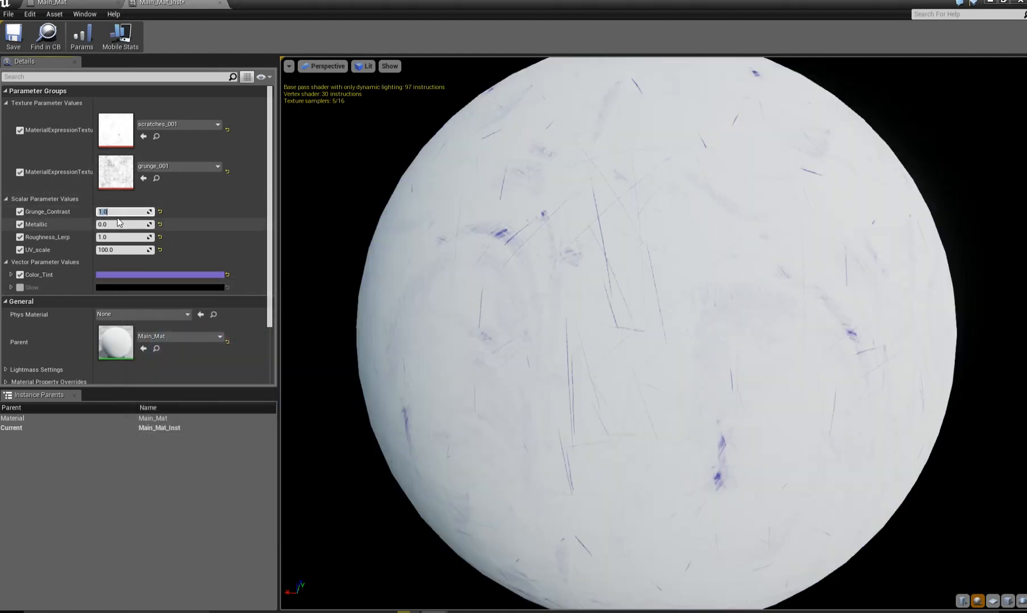
drag(543, 287, 657, 287)
Step: Set the Grunge_Contrast parameter to 0.1 and inspect the material on the preview sphere
click(110, 212)
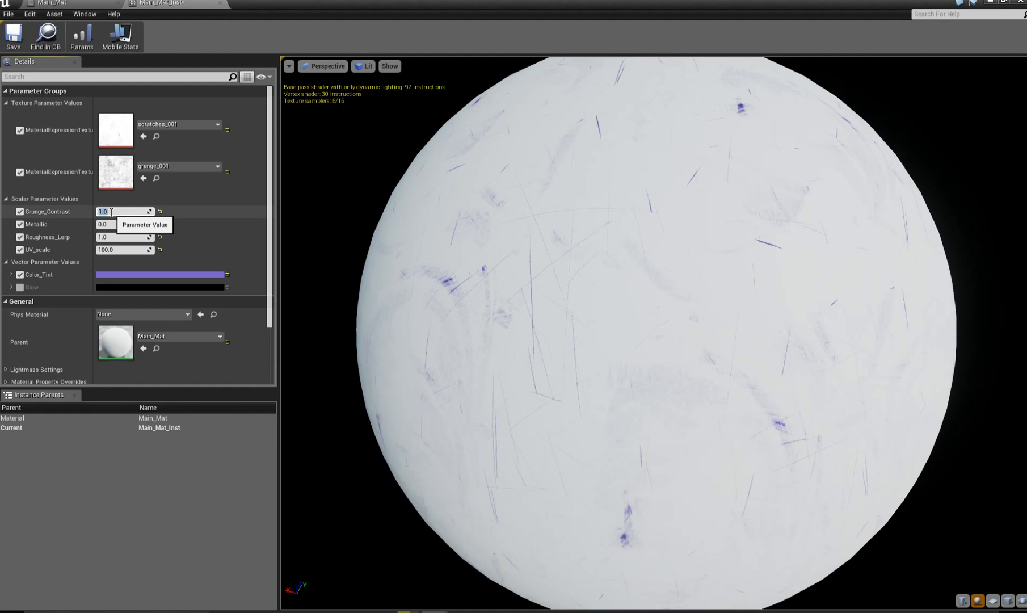
text(0.1)
key(Return)
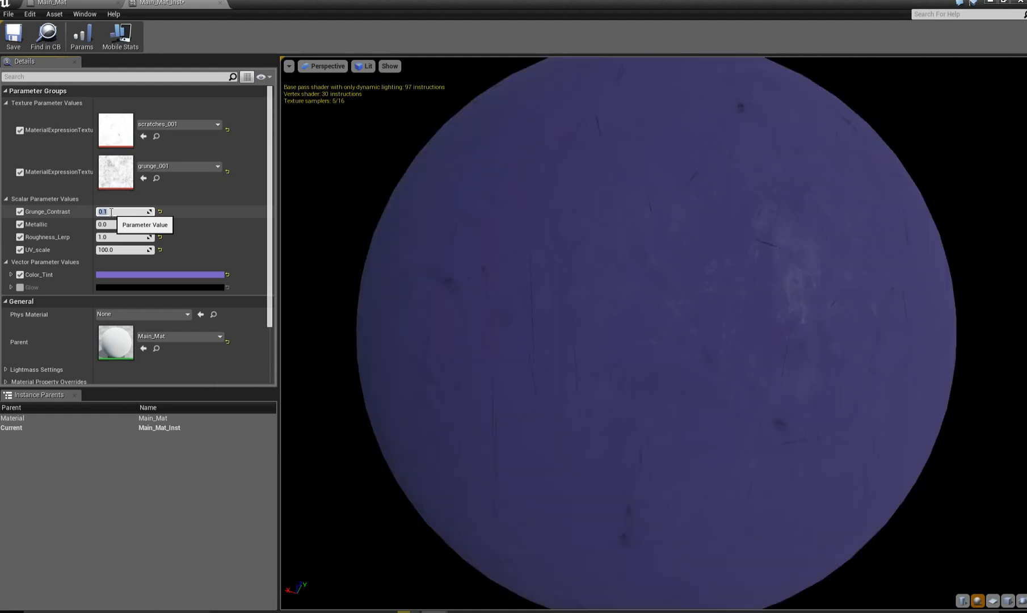
drag(496, 218, 578, 224)
mouse_move(725, 351)
mouse_down()
mouse_move(772, 353)
mouse_move(717, 353)
mouse_up()
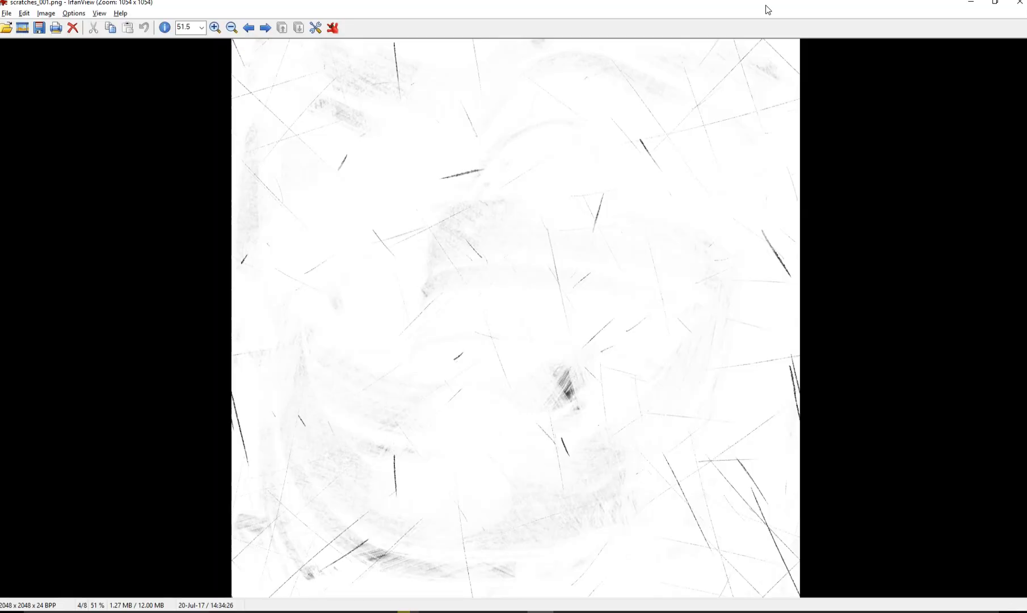
Step: Look through the scratches, grunge and spotty texture images in the folder, moving forward and back to compare them
key(Right)
key(Right)
key(Right)
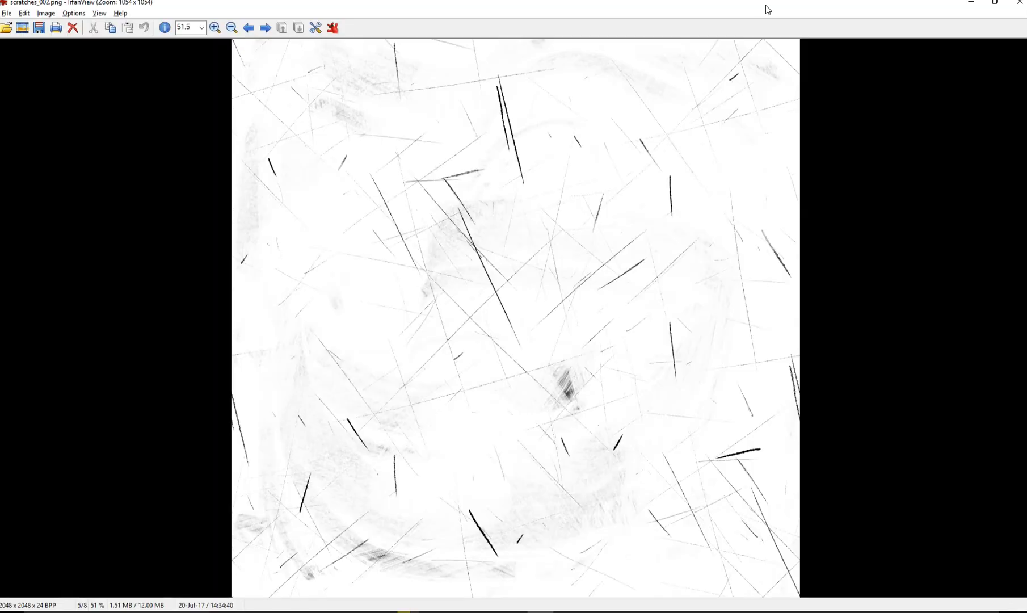
key(Right)
key(Right)
key(Right)
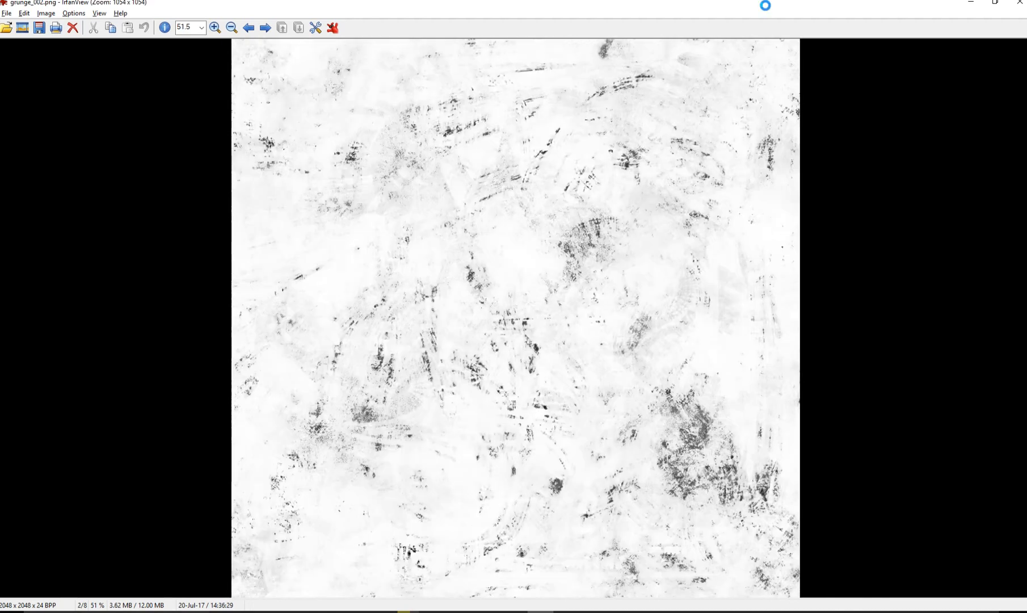
key(Right)
key(Right)
key(Right)
key(Right)
key(Right)
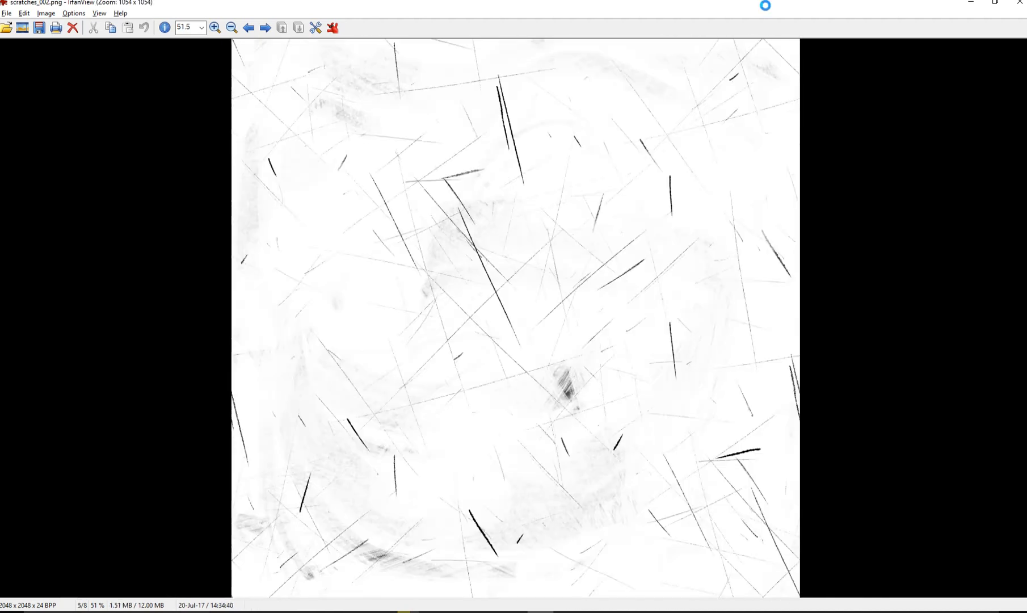
key(Left)
key(Left)
key(Left)
key(Left)
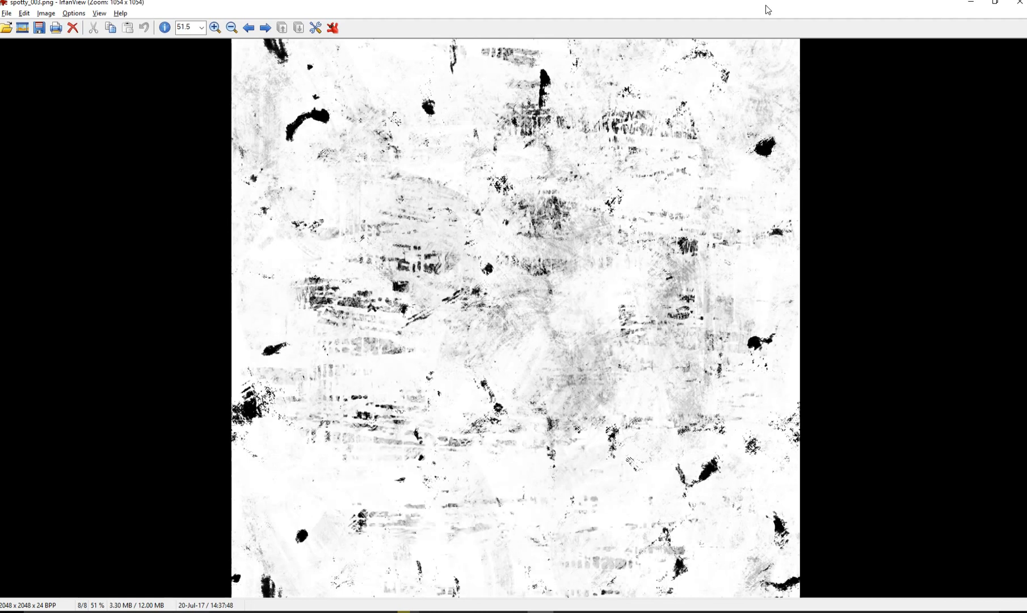
Step: Step through the remaining texture images and bring scratches_001.png up for a closer look
key(Right)
key(Right)
key(Right)
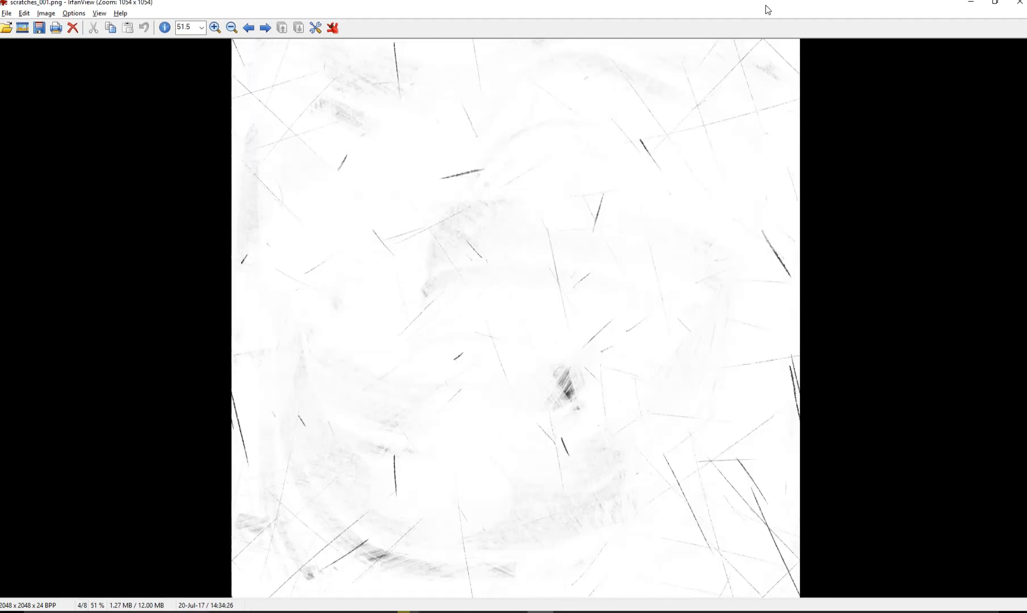
key(Left)
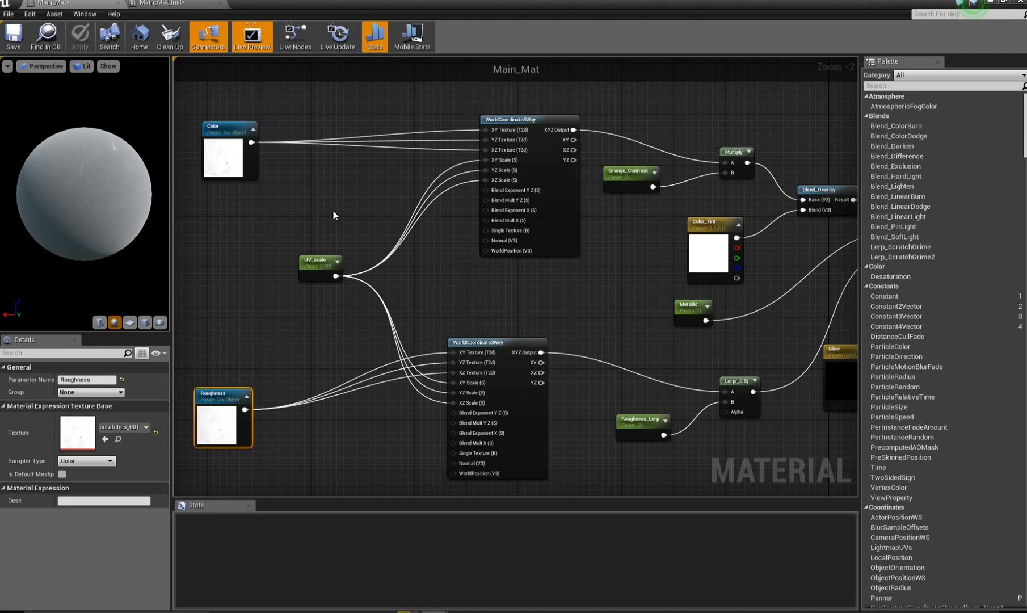
Step: Examine how the Color and Roughness texture nodes and UV_scale feed the WorldCoordinate3Way nodes in the Main_Mat graph
right_drag(333, 210, 354, 223)
mouse_move(236, 149)
mouse_down()
mouse_move(248, 173)
mouse_move(233, 164)
mouse_up()
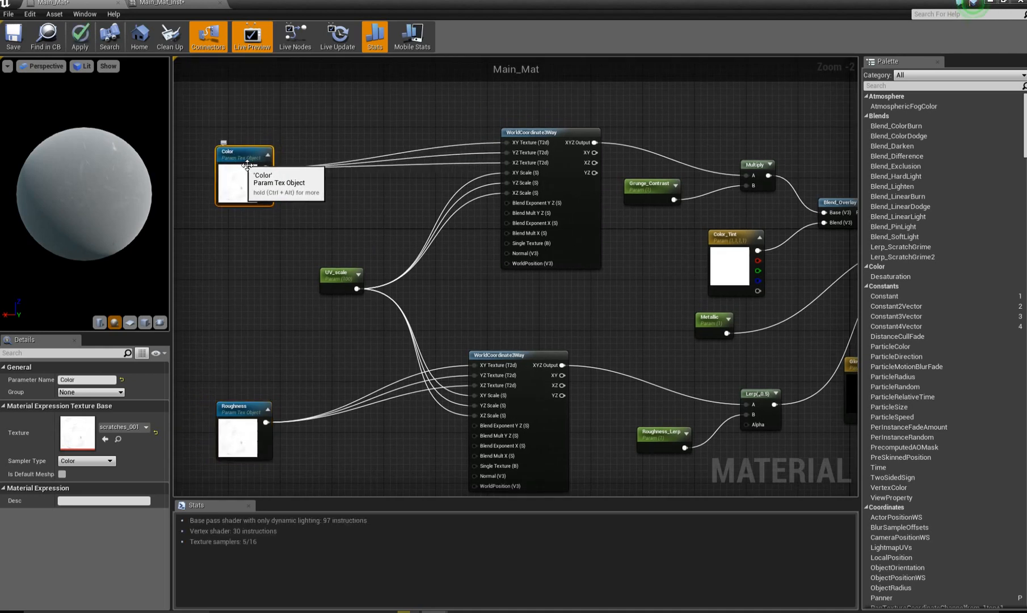
click(246, 401)
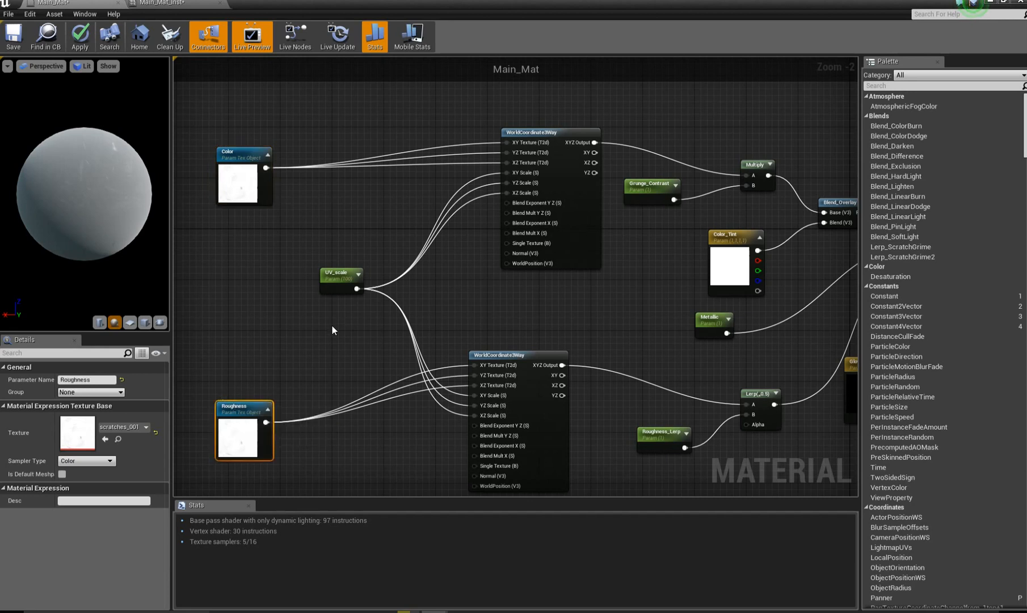
right_drag(463, 283, 425, 278)
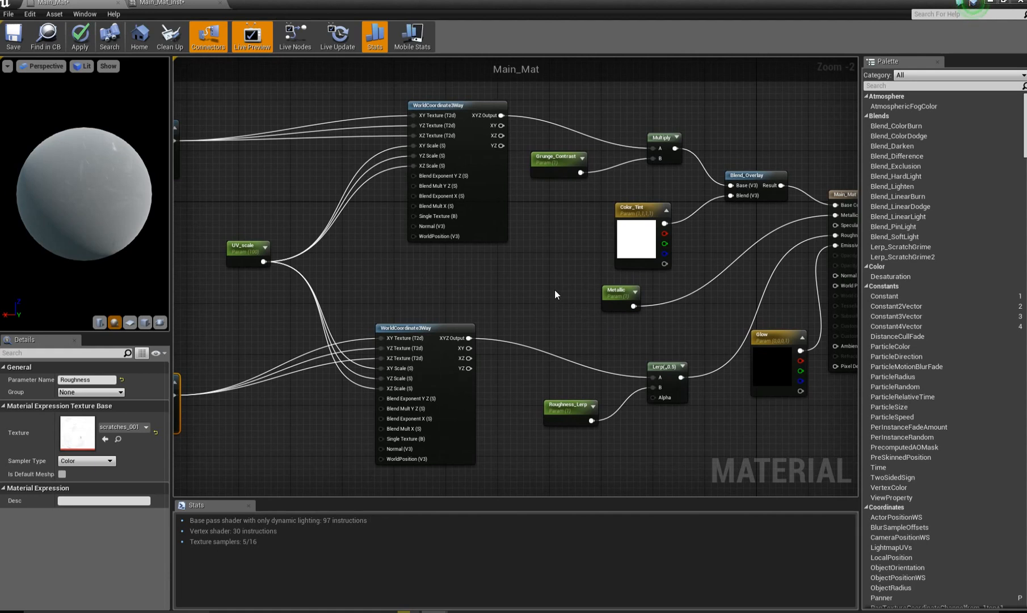
right_drag(554, 289, 571, 314)
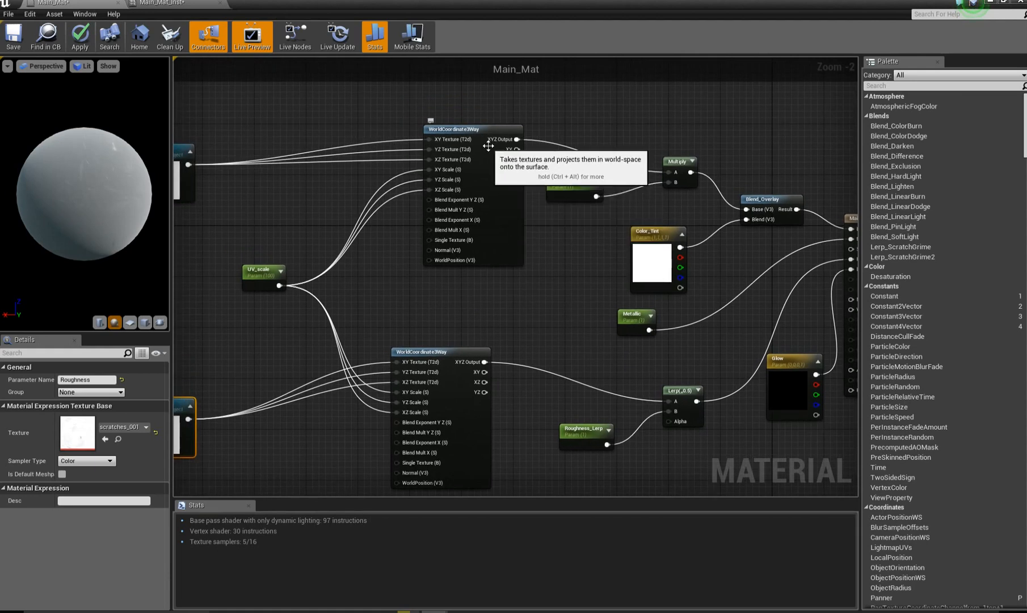
right_drag(548, 262, 626, 264)
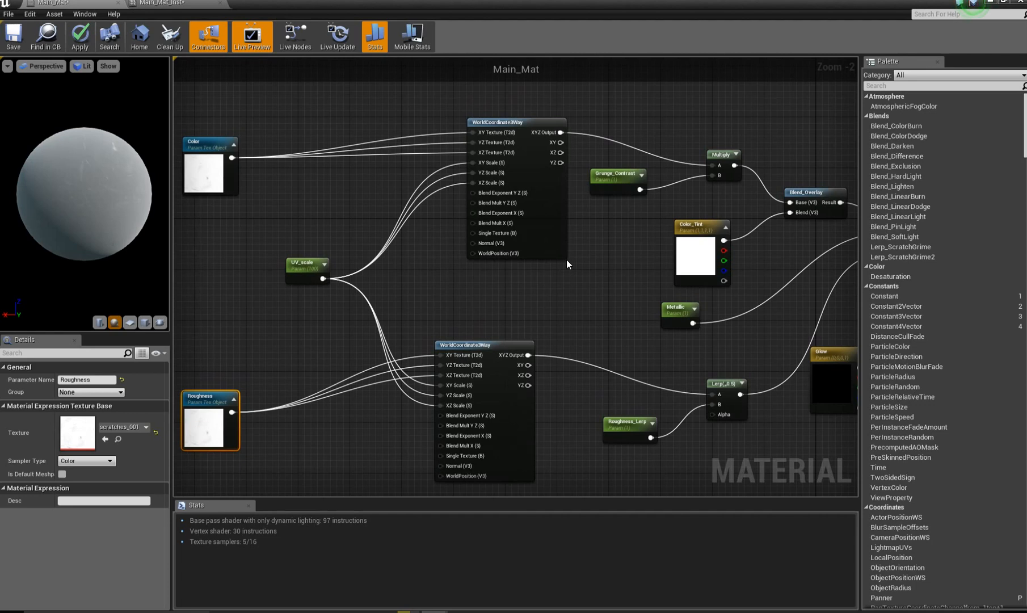
right_drag(608, 244, 573, 235)
right_drag(588, 278, 442, 237)
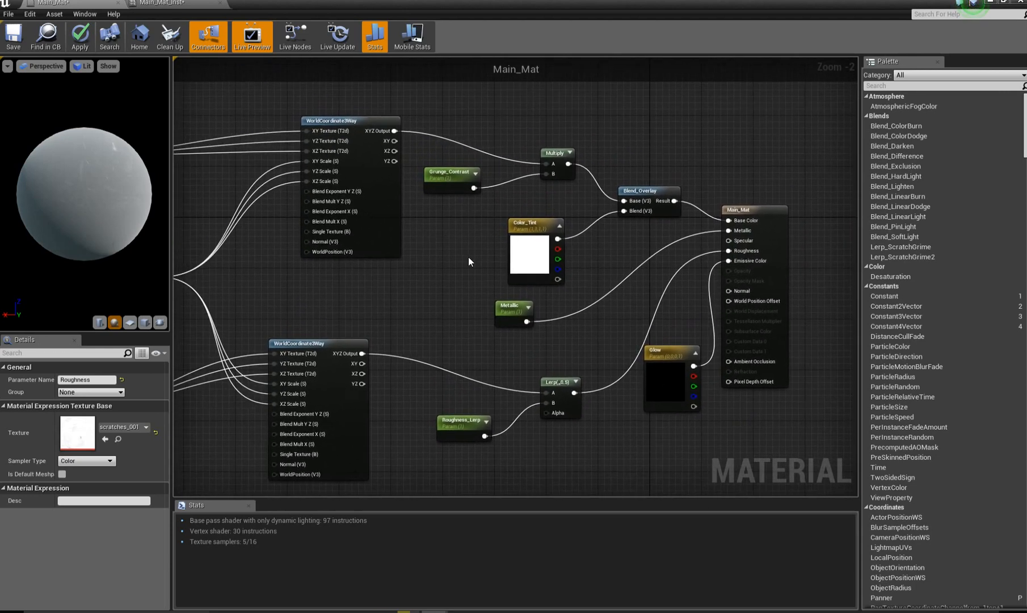
Step: Rearrange the Color_Tint, Grunge_Contrast, Metallic and Glow parameter nodes in the Main_Mat graph to spread them farther from the nodes they feed
drag(533, 216, 494, 216)
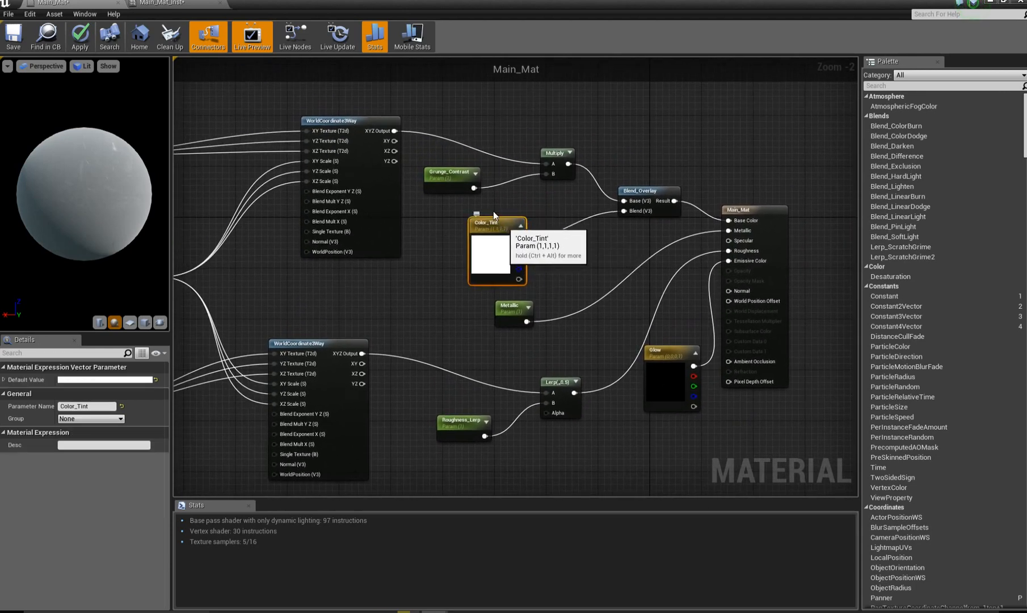
click(451, 172)
drag(451, 172, 437, 160)
right_drag(455, 344, 486, 326)
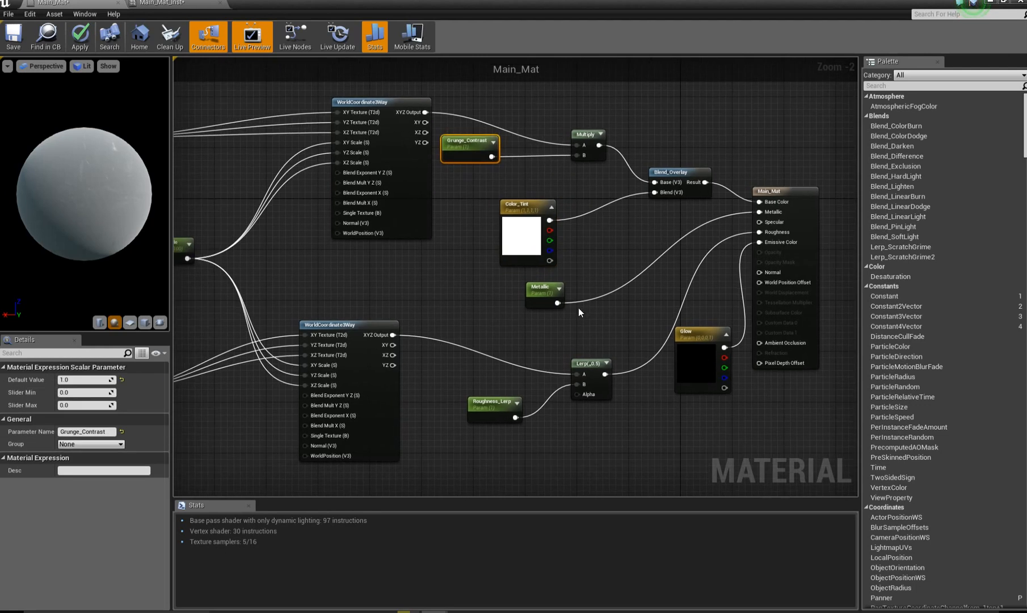
drag(542, 285, 530, 284)
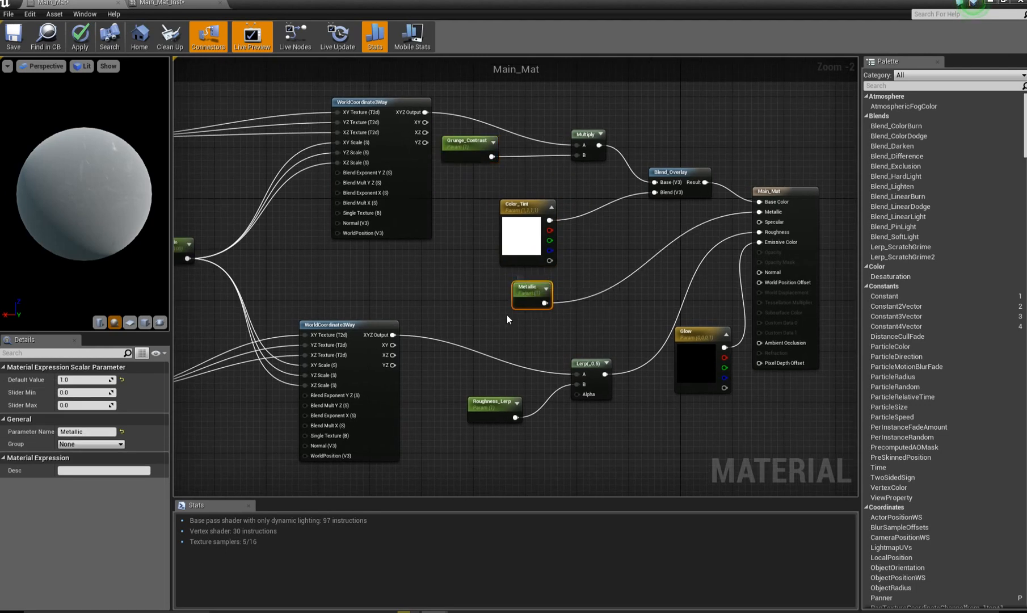
right_drag(405, 278, 440, 252)
drag(735, 312, 718, 351)
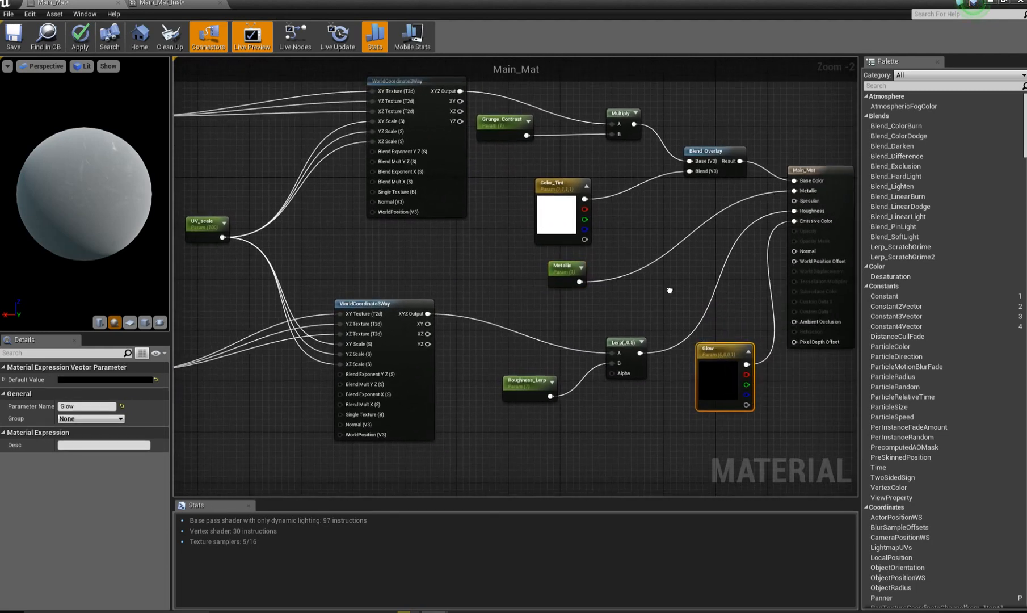
right_drag(668, 290, 630, 288)
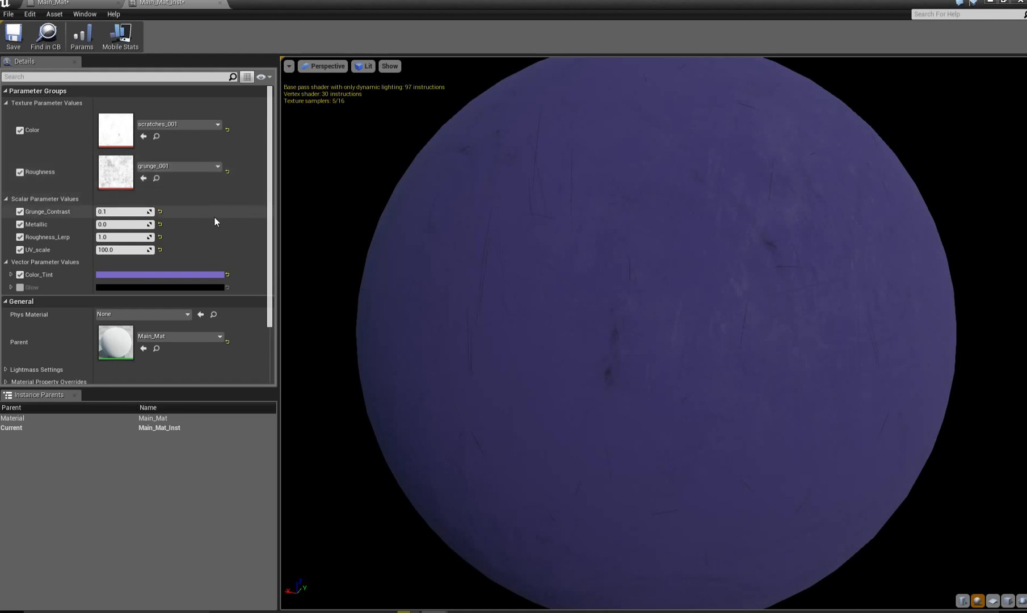
Step: Set the UV_scale of the Metal_A_Top_Back material instance to 1000
scroll(270, 267, down, 2)
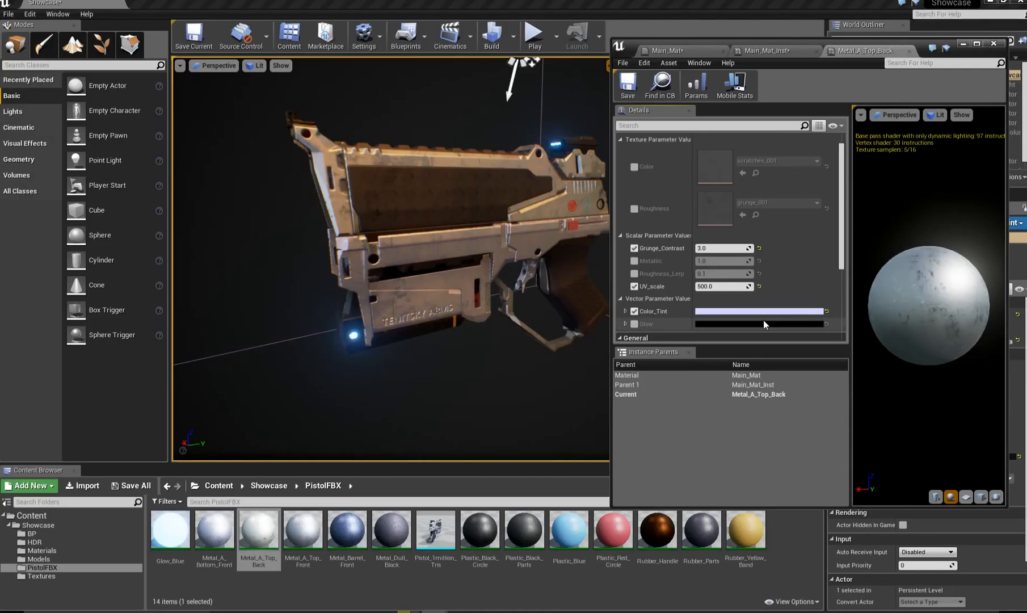
scroll(736, 269, up, 1)
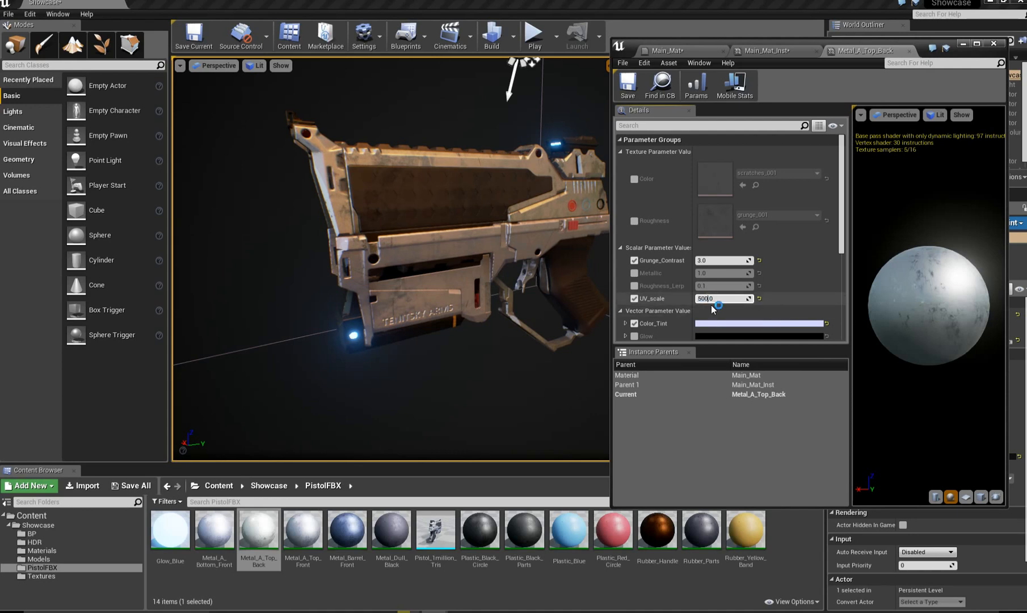
text(0)
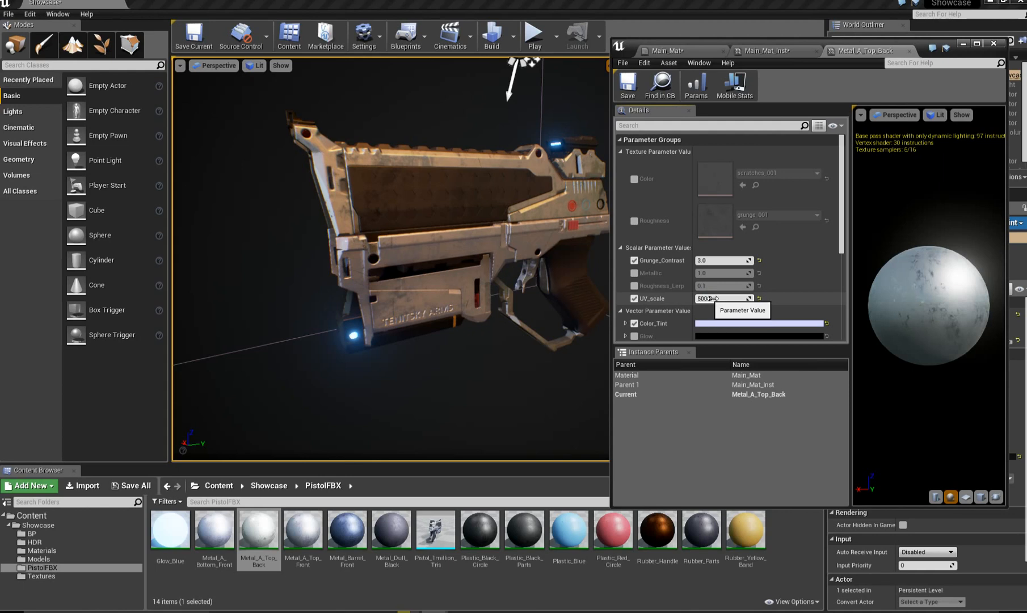
click(706, 299)
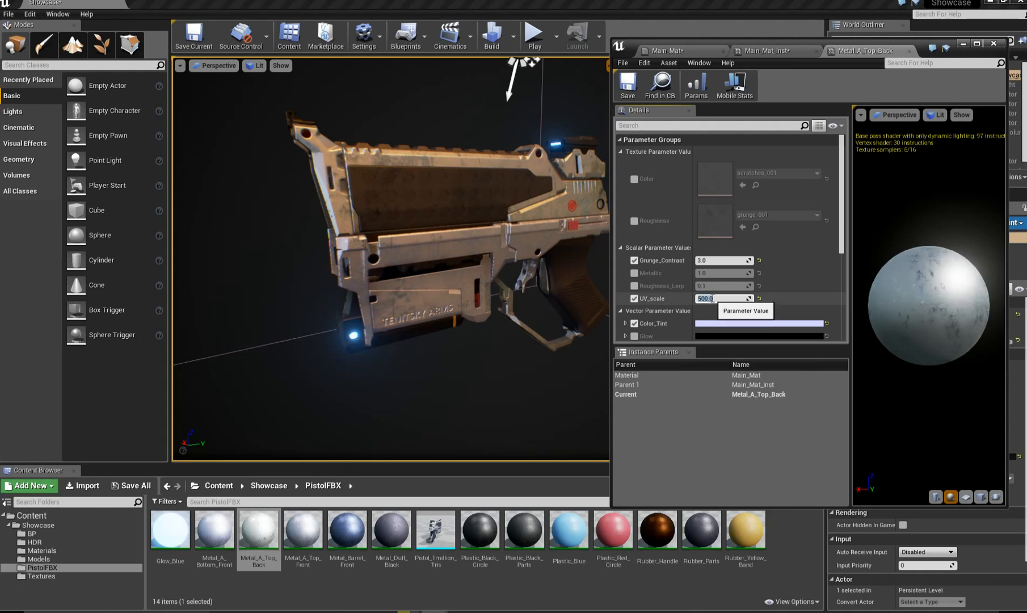
text(1000)
key(Return)
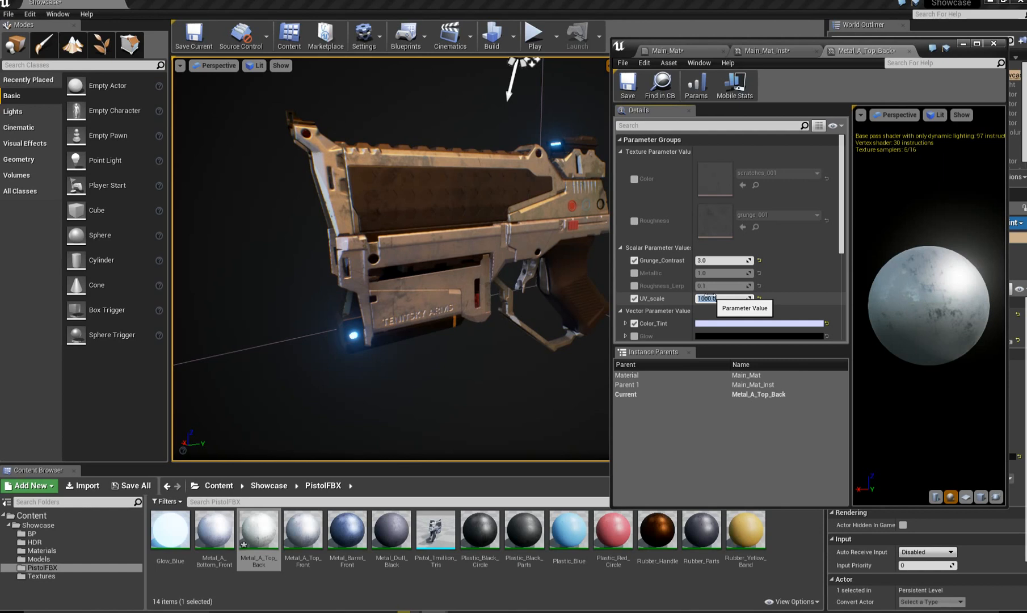
Step: Open the Metal_A_Top_Front material instance and try a UV_scale of 1000
click(302, 530)
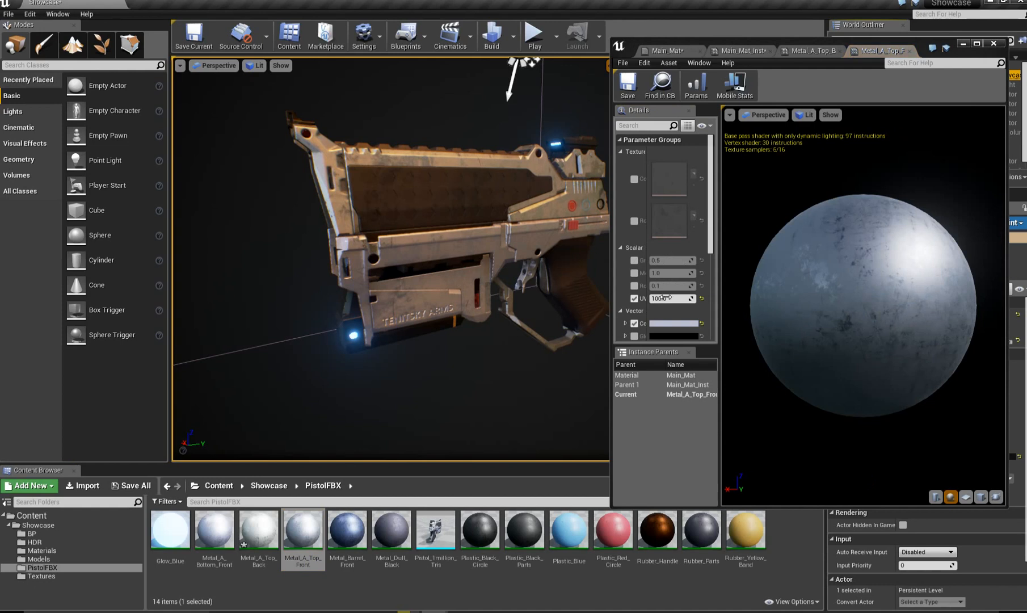
click(652, 298)
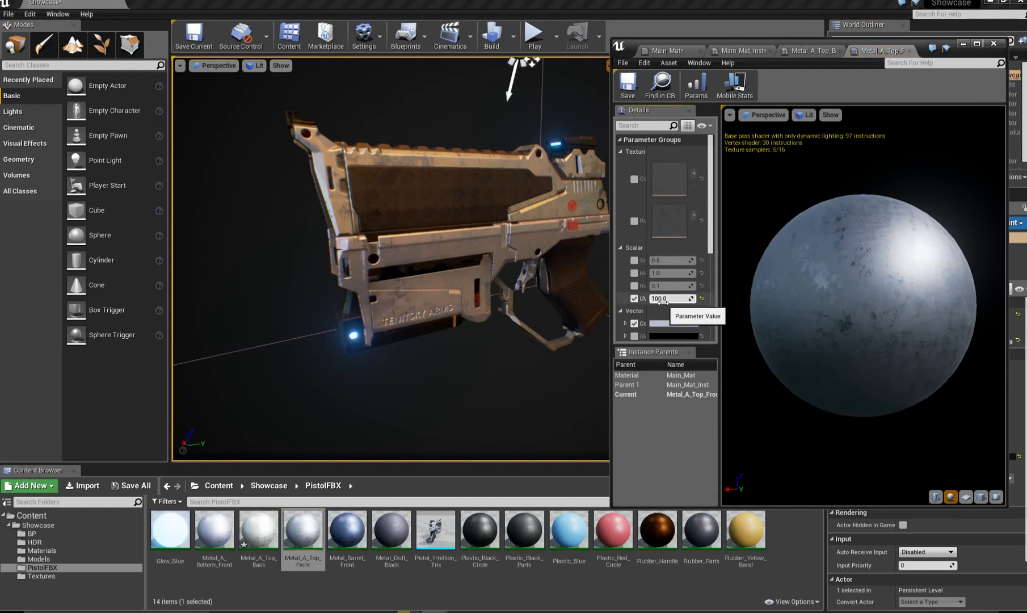
key(BackSpace)
key(Return)
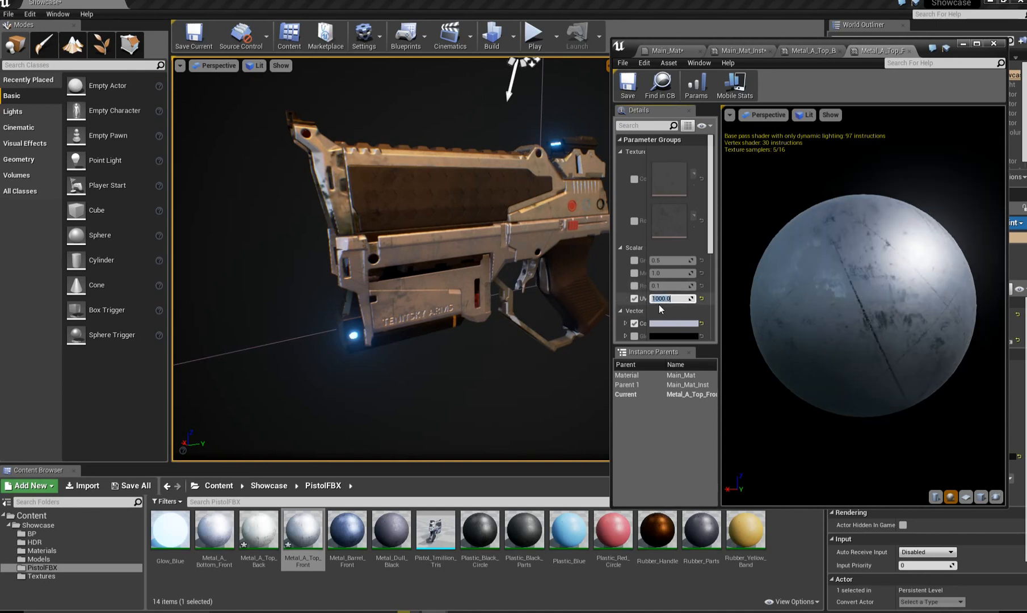
Step: Try smaller UV_scale values such as 1 on the Metal_A_Top_Front instance and set it back to 100
text(10)
key(Return)
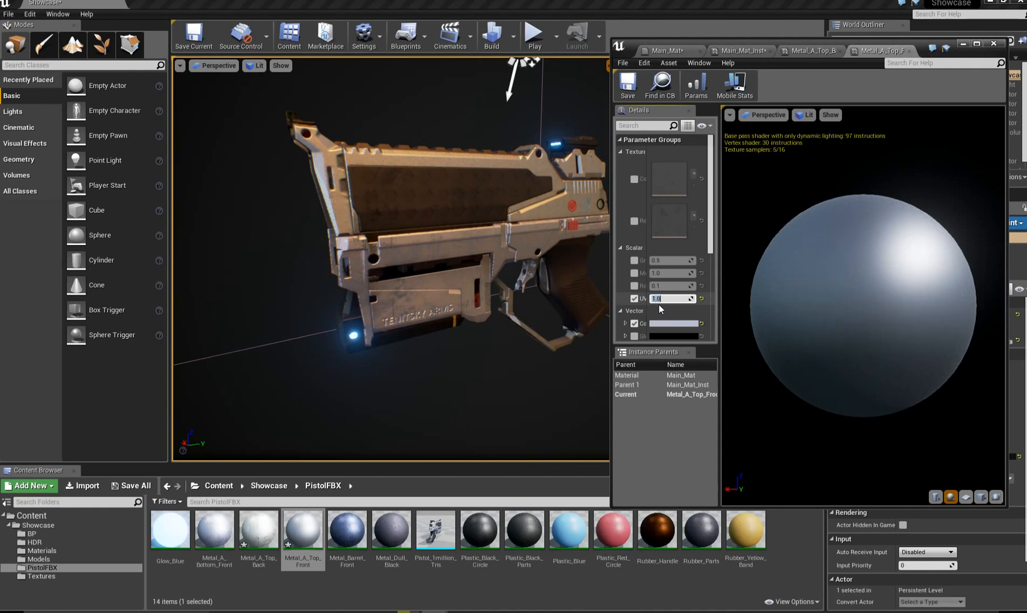
text(0)
key(Return)
text(60)
key(Return)
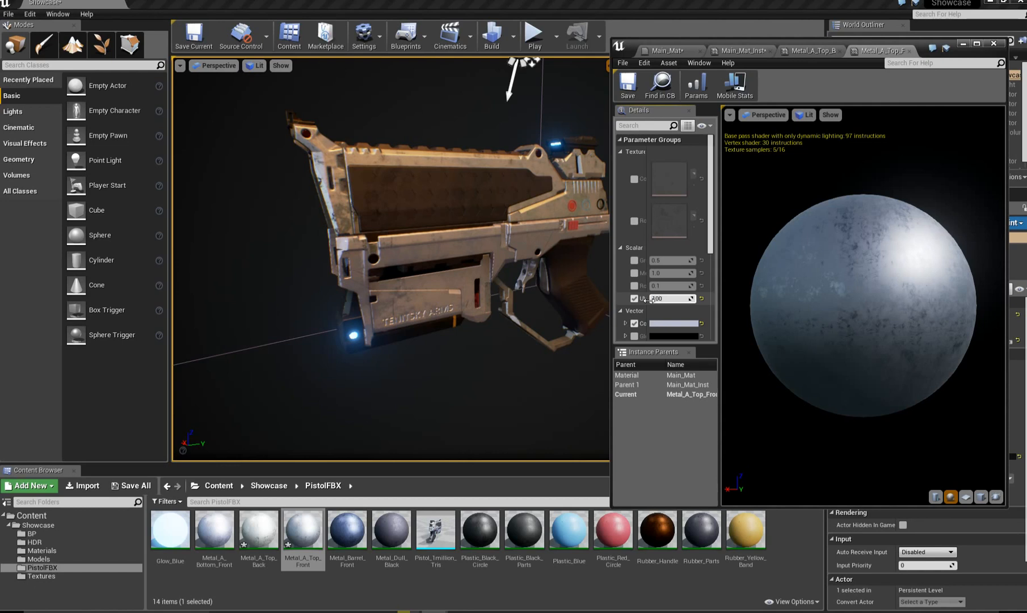
key(Return)
Step: Enable the Grunge_Contrast override on the Metal_A_Top_Front instance and widen its editor window
click(633, 260)
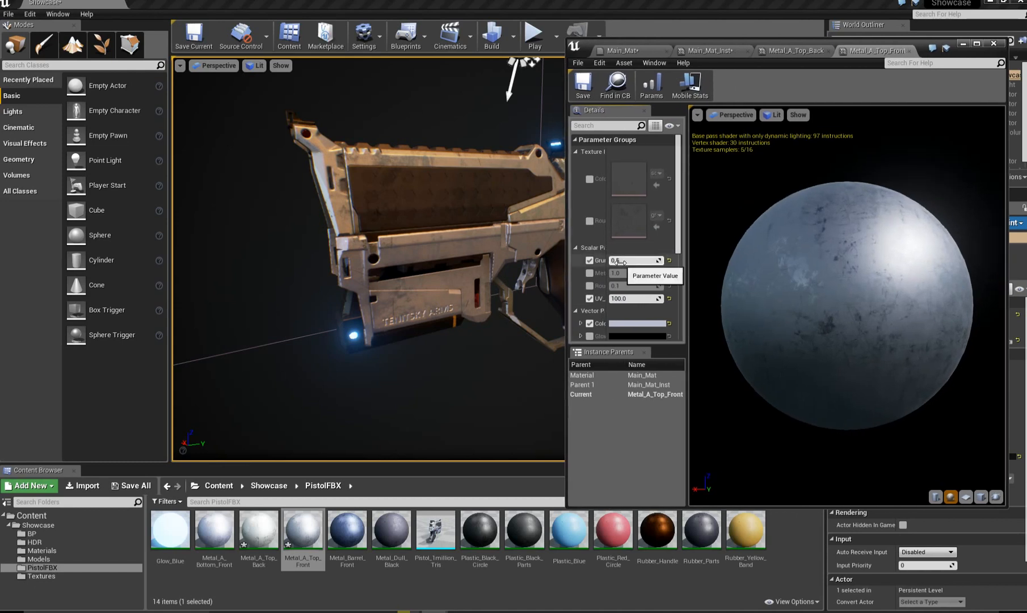
click(558, 270)
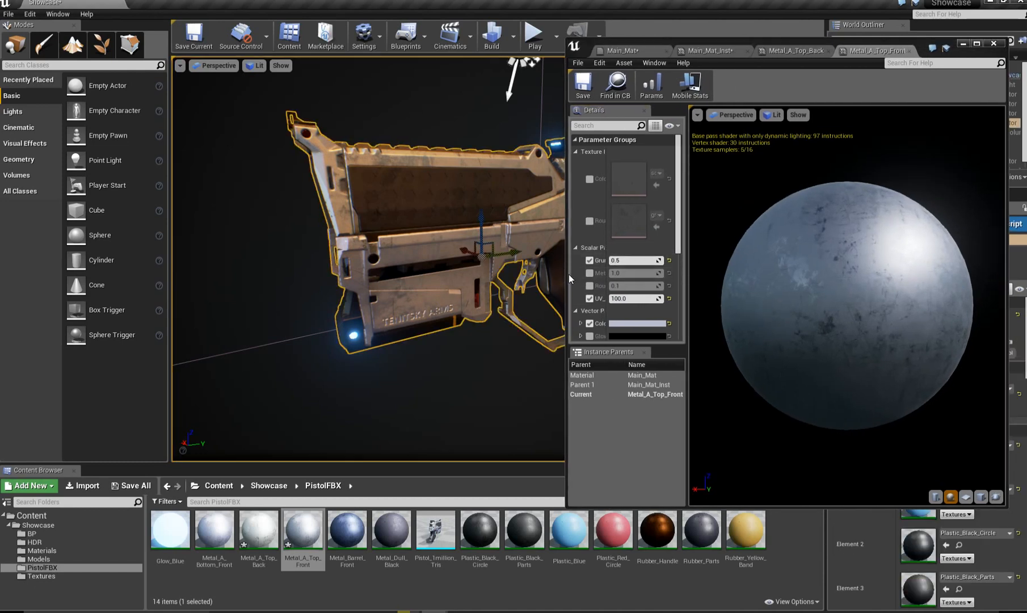
drag(566, 277, 447, 277)
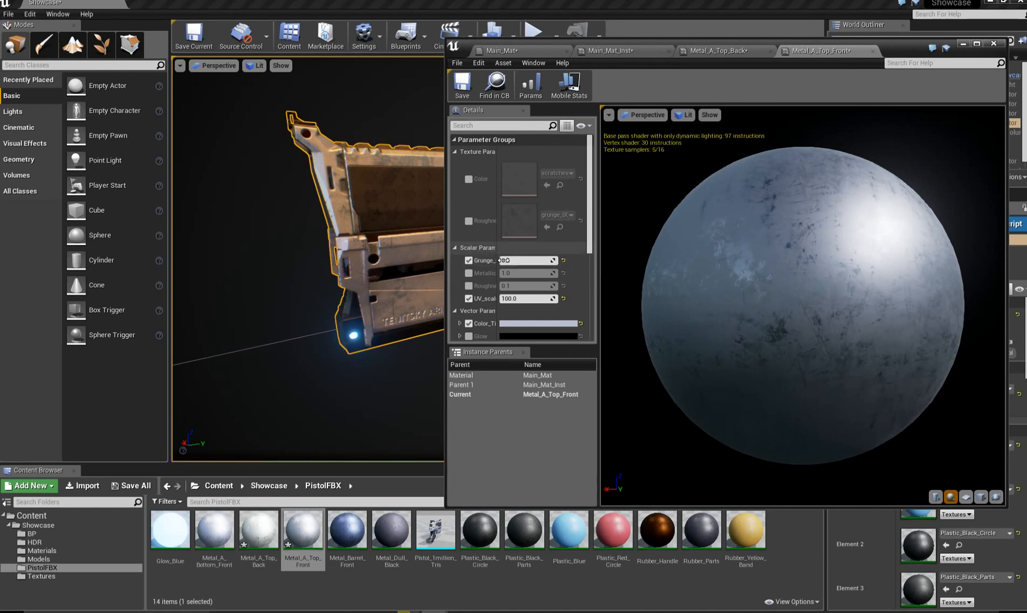
Step: Try Grunge_Contrast values of about 0.35 and 0.1 on the Metal_A_Top_Front instance, and set it to 1
mouse_move(509, 261)
mouse_down()
mouse_move(536, 261)
mouse_move(465, 260)
mouse_move(521, 261)
mouse_move(513, 261)
mouse_up()
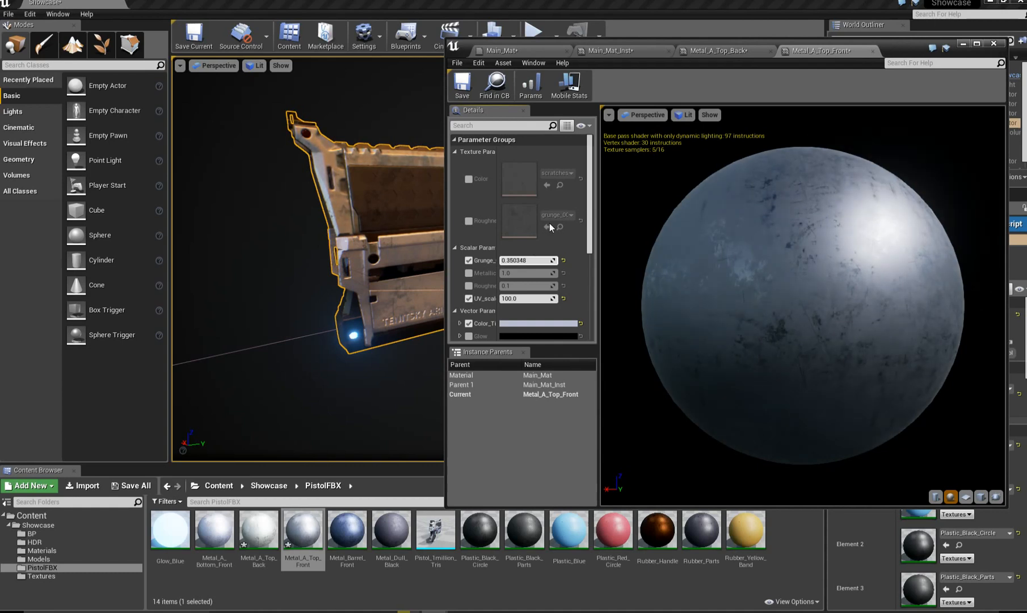
drag(590, 224, 588, 237)
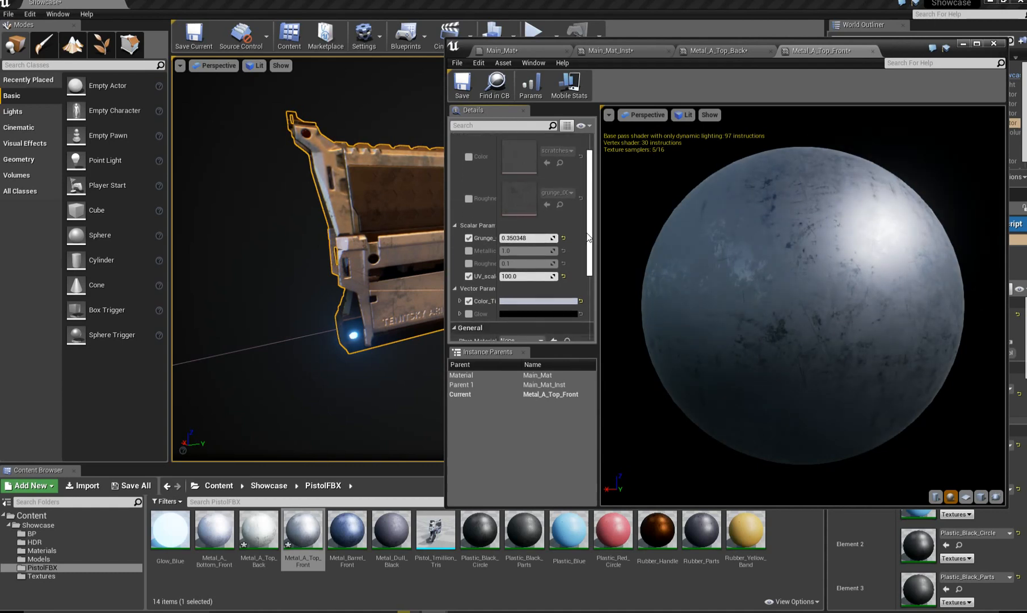
click(518, 240)
text(1)
key(Return)
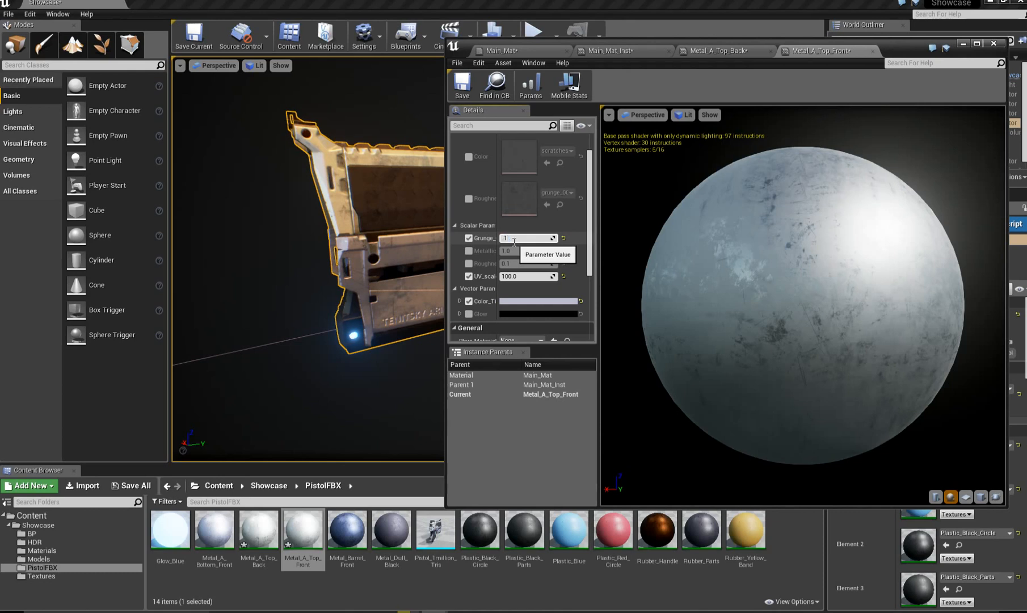
key(Return)
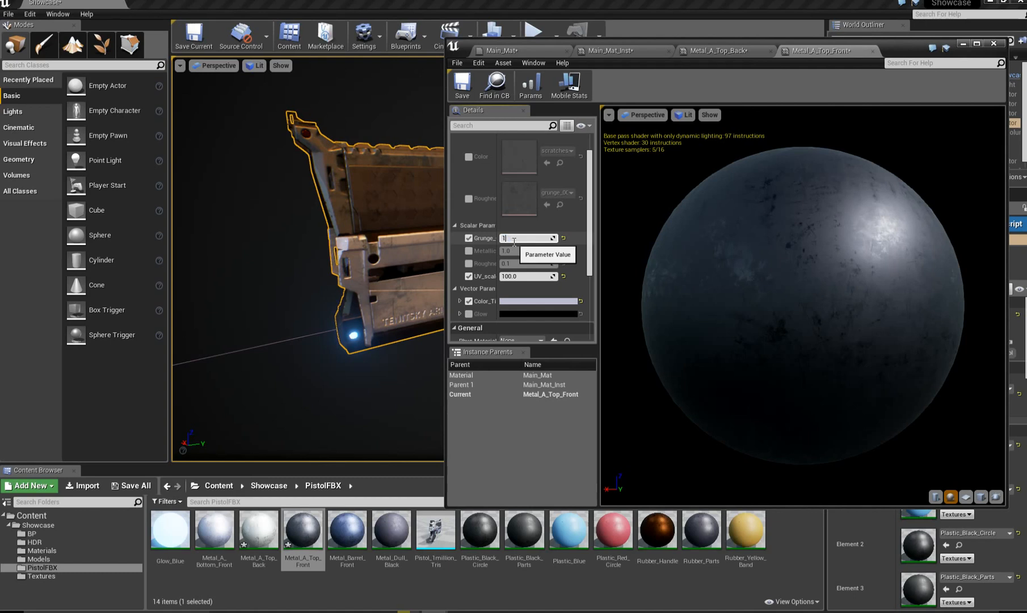
key(Return)
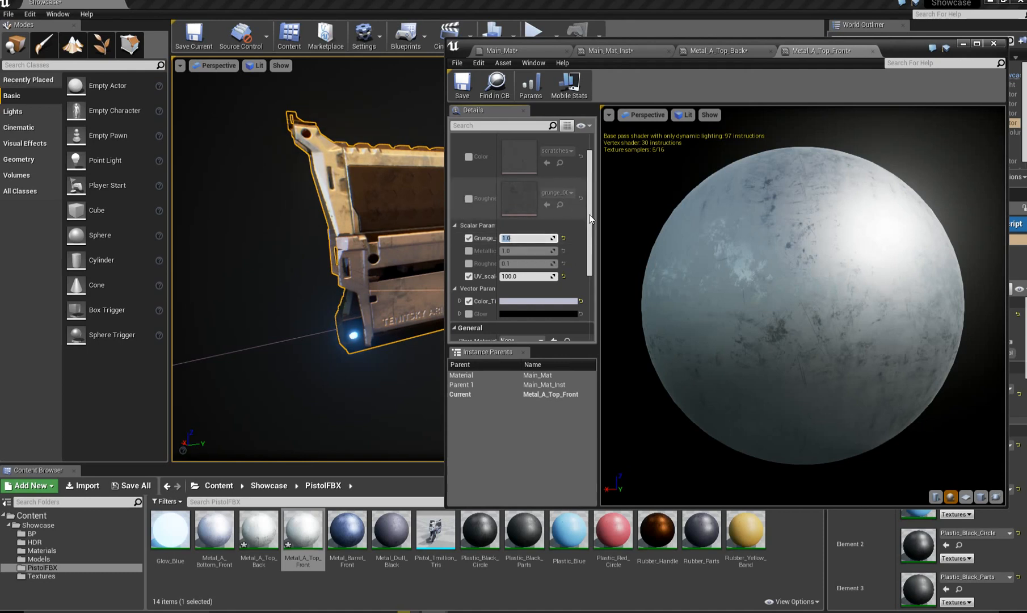
Step: Snap the material instance editor to half the screen beside the level viewport and widen its parameter list
mouse_move(590, 217)
mouse_down()
mouse_move(588, 233)
mouse_move(578, 220)
mouse_up()
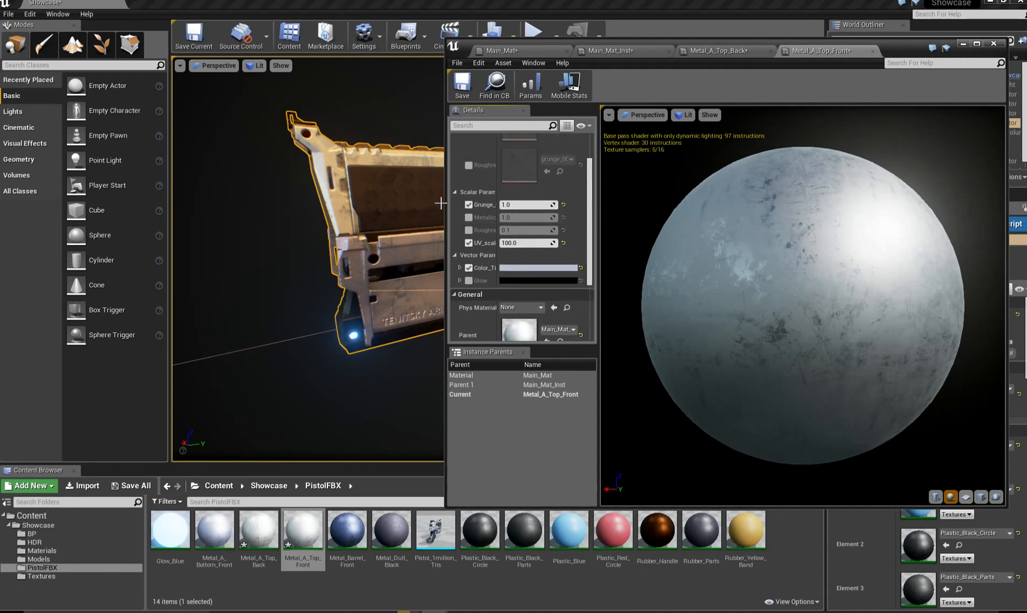
drag(798, 41, 1024, 74)
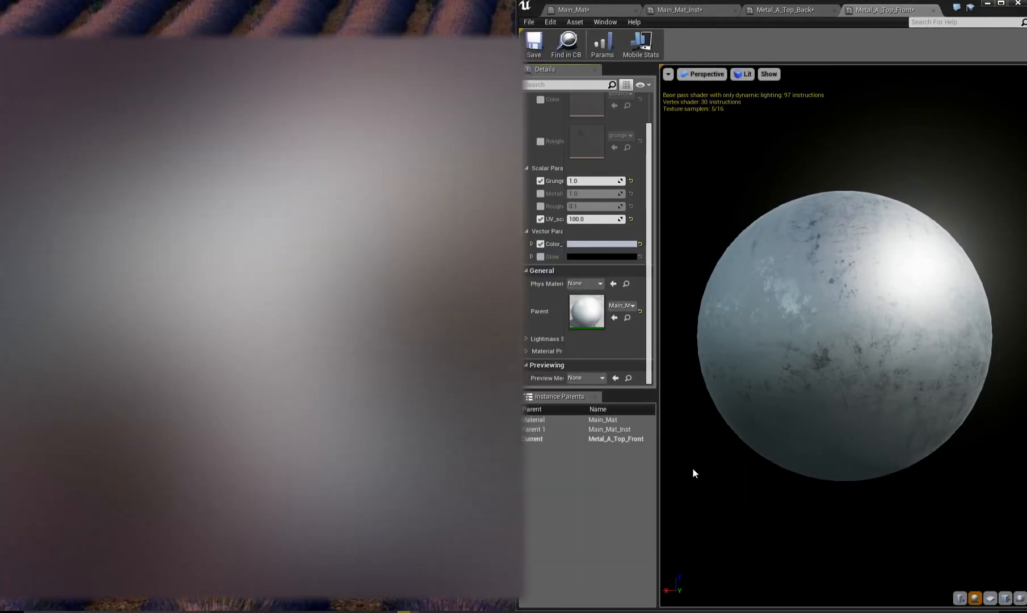
click(692, 466)
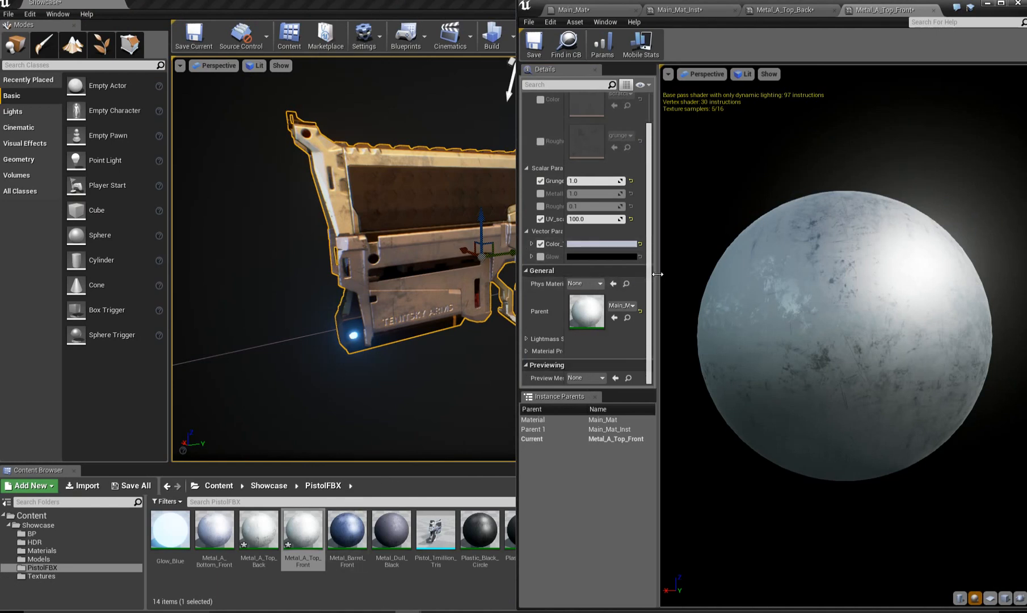
drag(657, 274, 747, 274)
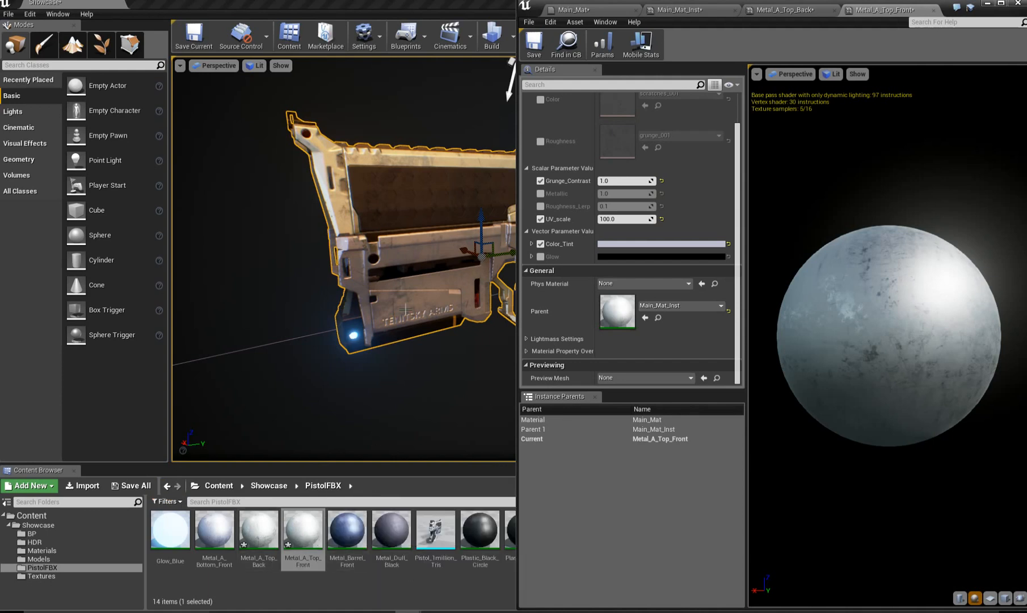
Step: Try pink shades for the Color_Tint of the Metal_A_Top_Front instance while viewing the pistol, and cancel the colour change
click(601, 243)
click(682, 325)
click(692, 310)
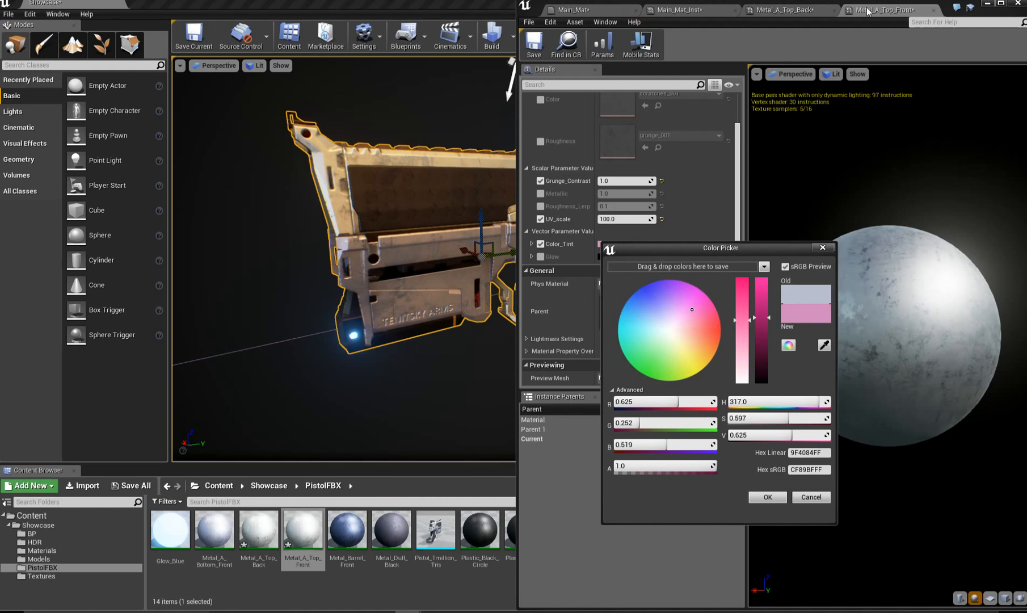
drag(908, 5, 0, 97)
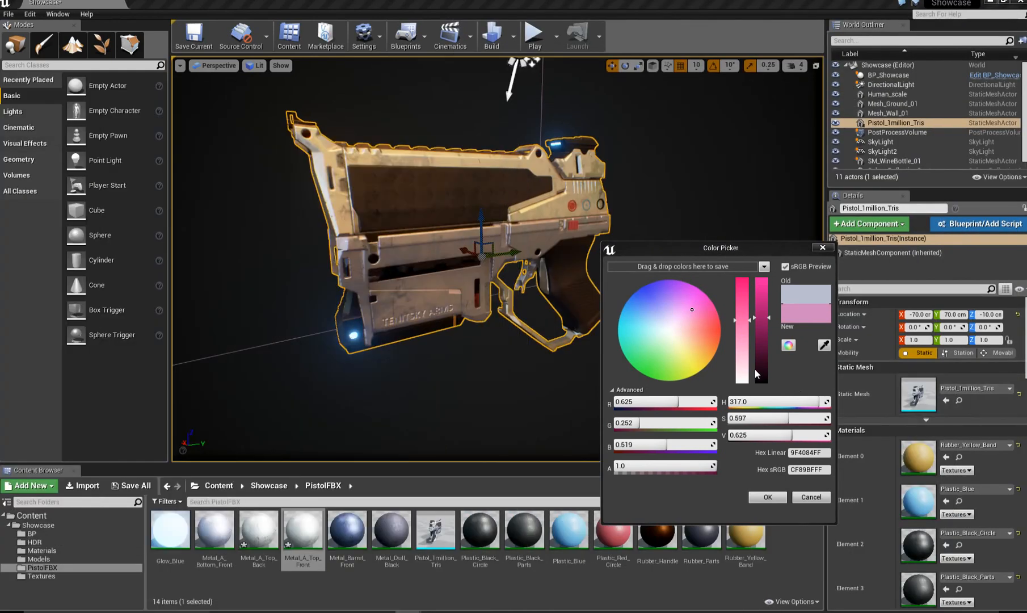
click(806, 294)
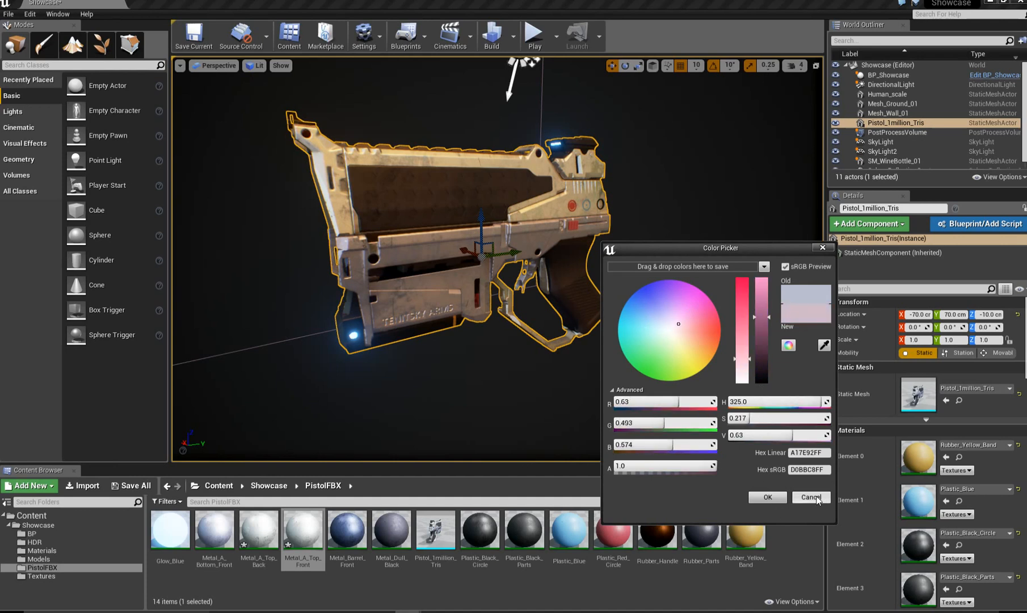
click(810, 497)
Step: Apply Metal_Barrel_Front to the pistol's lower body and tint that material orange with hue 12, saturation 0.799 and value 0.835
click(271, 538)
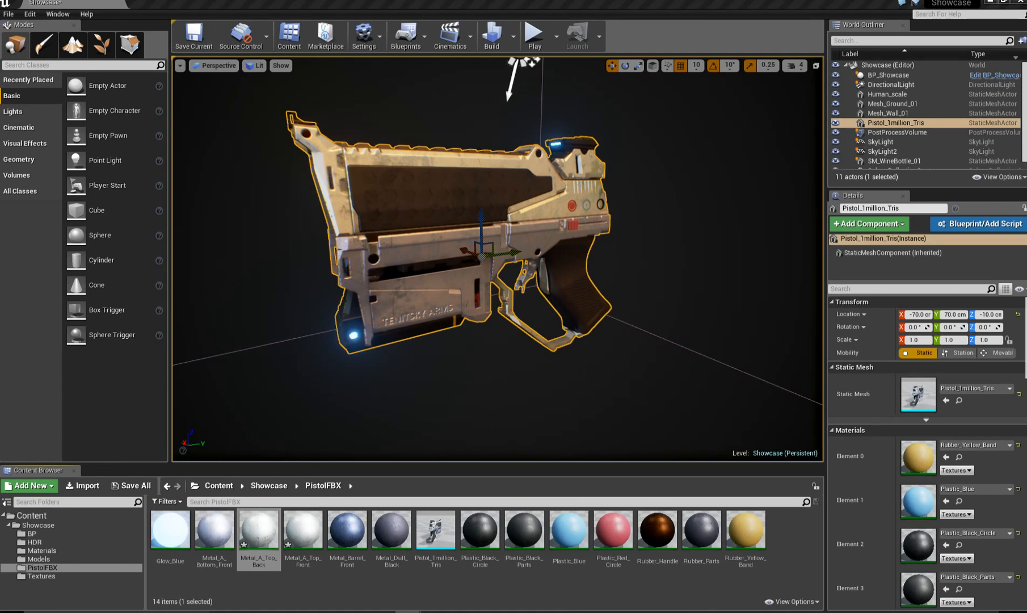
drag(347, 532, 475, 265)
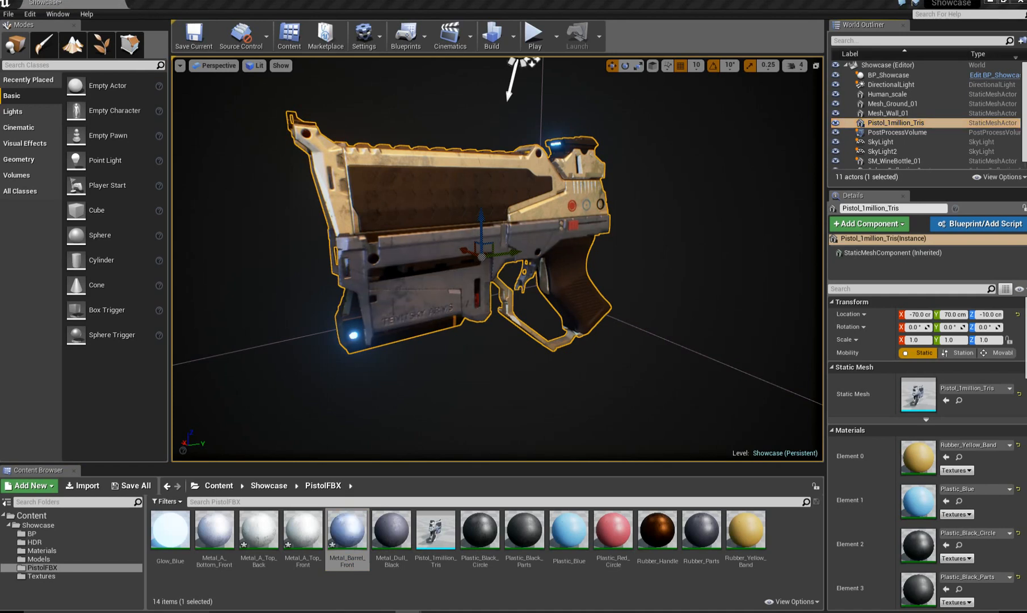
drag(551, 295, 803, 182)
click(765, 279)
drag(775, 242, 775, 271)
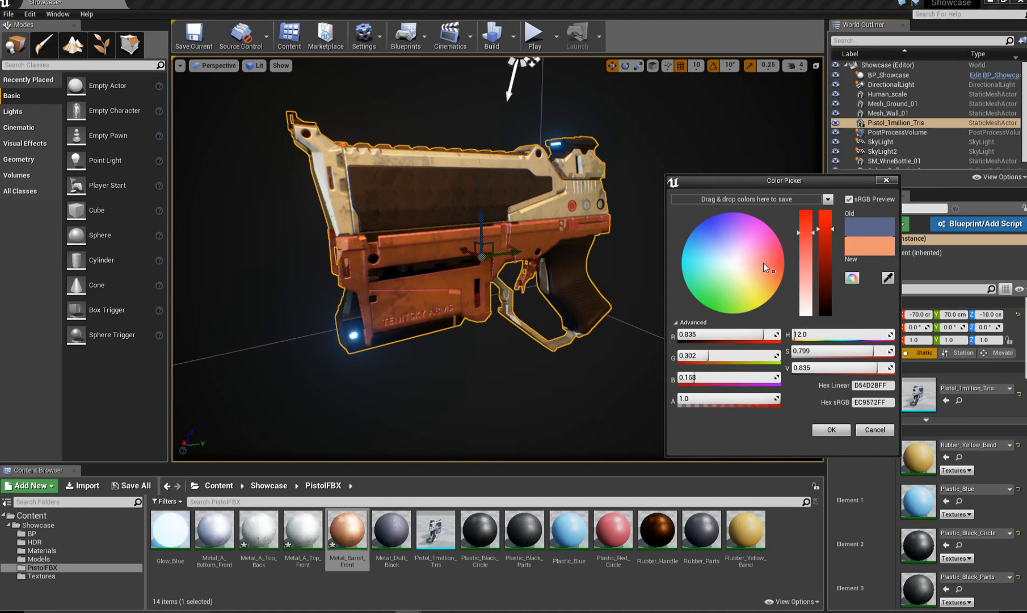
click(831, 430)
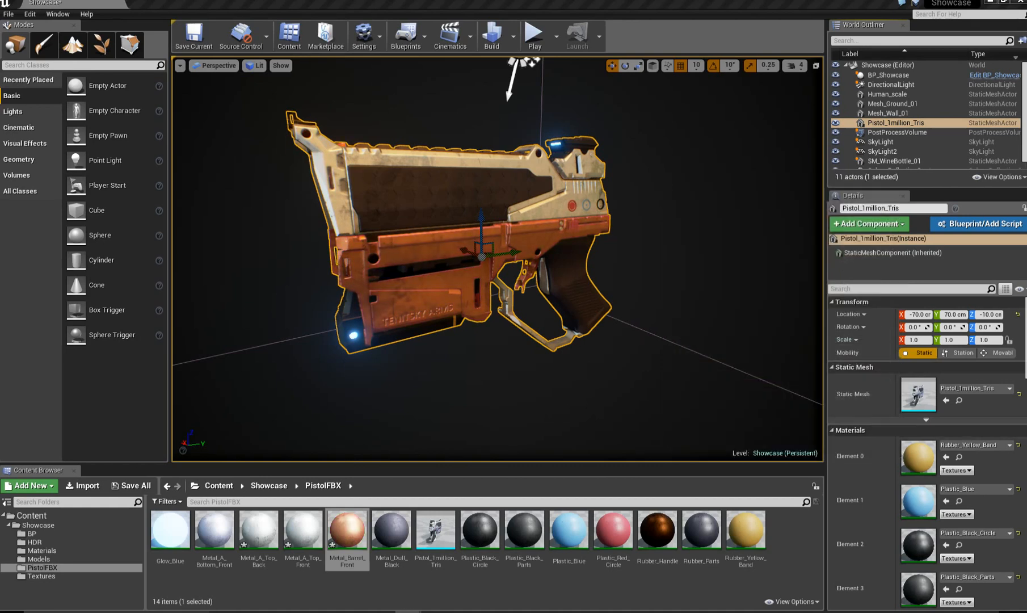
Step: Apply the orange Metal_Barrel_Front material to the pistol's upper frame, top rail and trigger guard as well
drag(0, 75, 0, 119)
drag(346, 531, 560, 212)
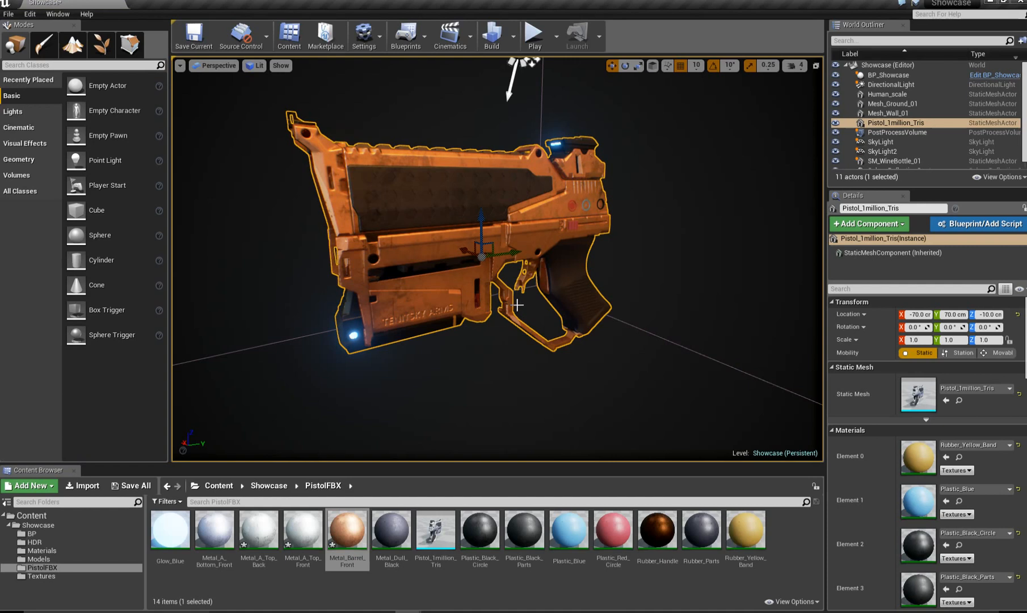
alt+drag(593, 365, 546, 62)
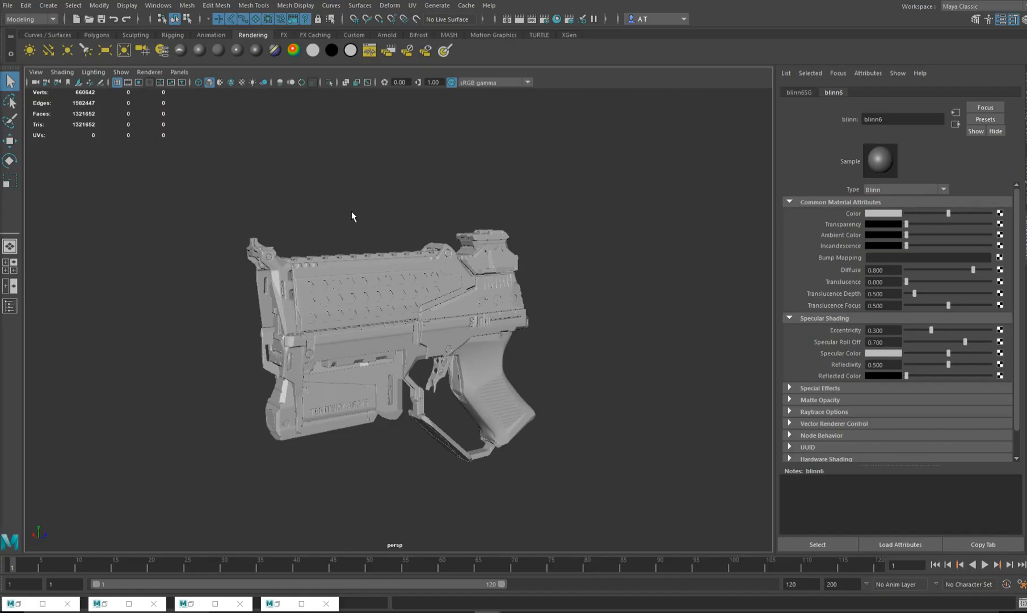
Step: Switch to Maya and inspect the grey pistol mesh from several angles, toggling isolation of the selected geometry
alt+drag(351, 211, 372, 248)
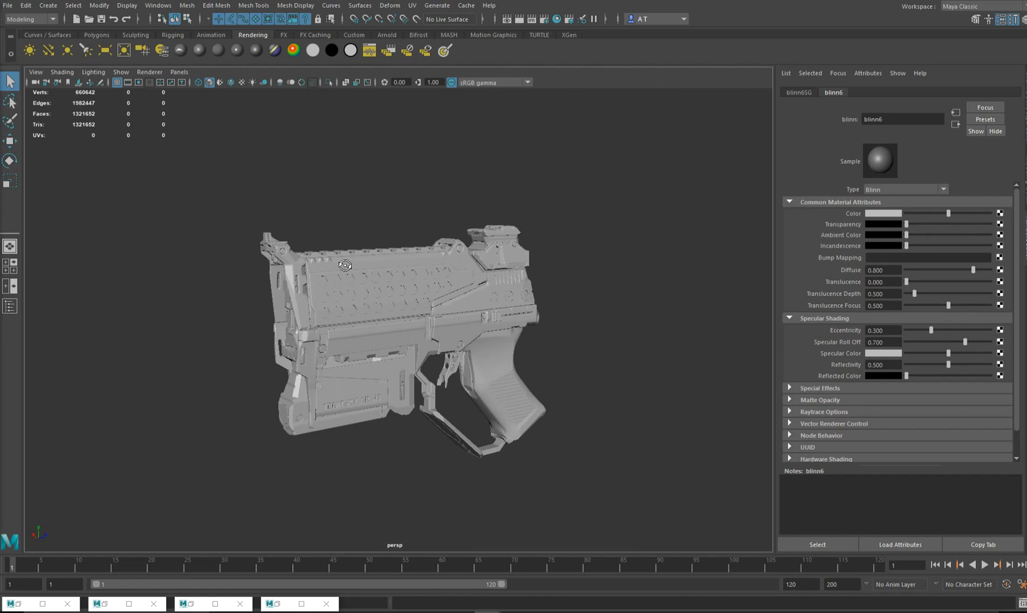
scroll(405, 287, up, 3)
alt+drag(405, 286, 388, 230)
click(417, 306)
key(ctrl+1)
click(388, 229)
scroll(369, 336, up, 3)
alt+drag(352, 283, 380, 233)
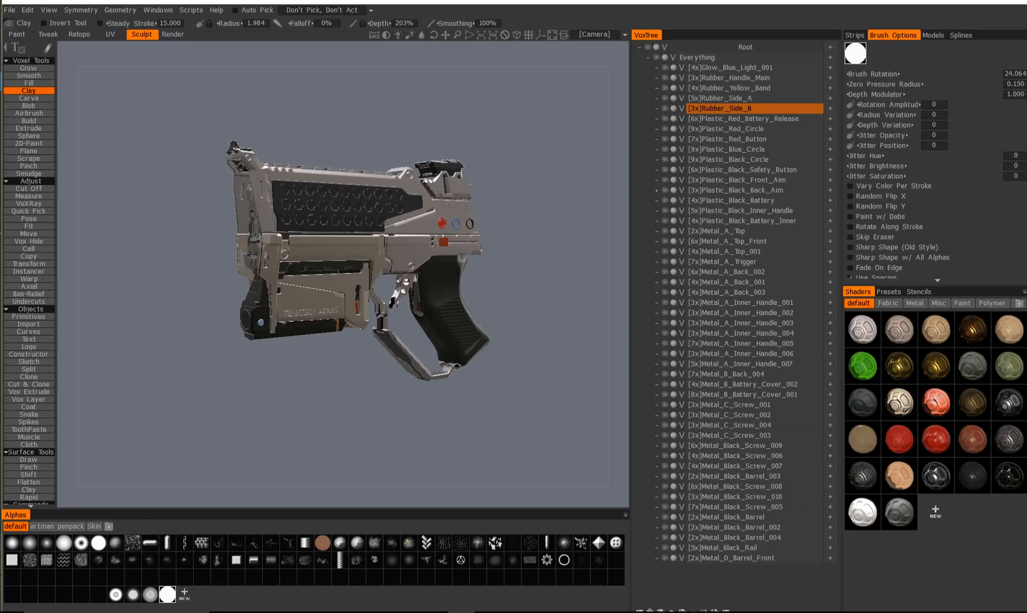
Step: Switch to 3D-Coat and examine the shaded voxel pistol from both sides
alt+middle_drag(362, 234, 359, 257)
alt+drag(291, 248, 598, 277)
alt+middle_drag(456, 277, 213, 278)
alt+drag(368, 310, 333, 297)
alt+middle_drag(334, 281, 391, 290)
alt+drag(392, 244, 304, 240)
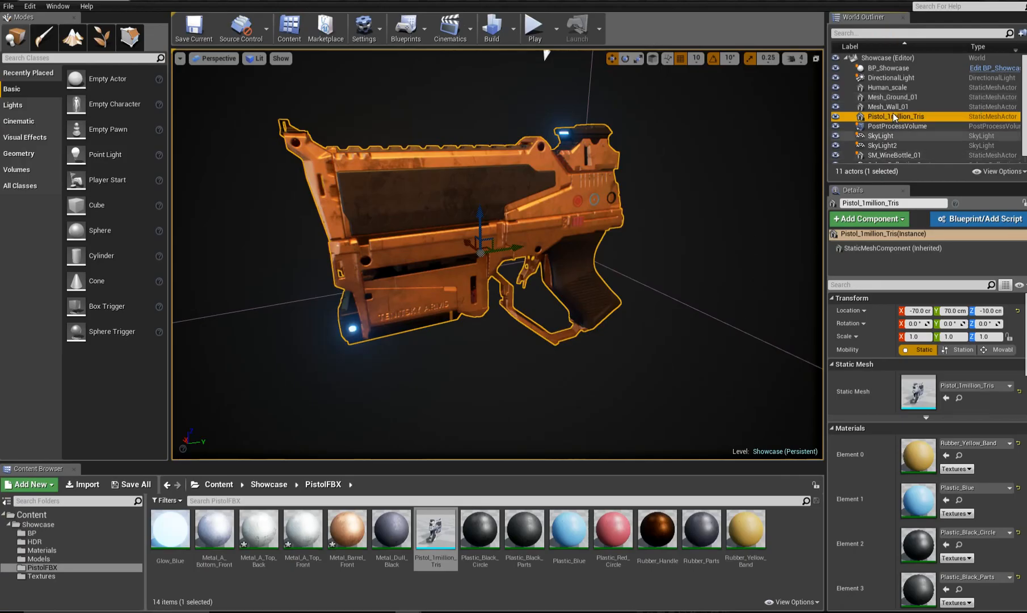
Step: Review the material elements of Pistol_1million_Tris in Unreal Engine and the Rubber_Side_B layer in 3D-Coat
drag(874, 118, 880, 243)
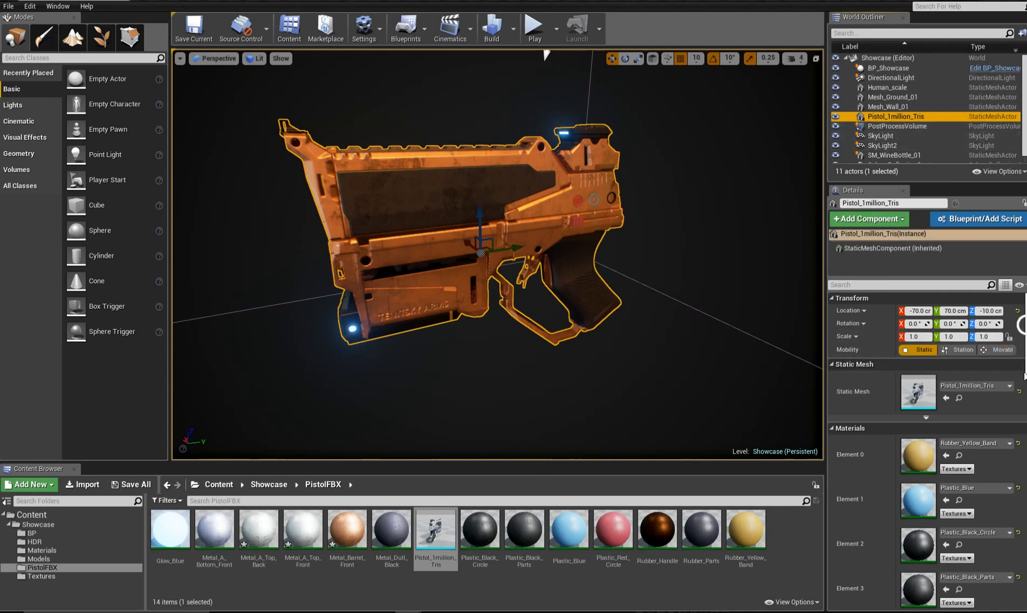
scroll(927, 451, down, 5)
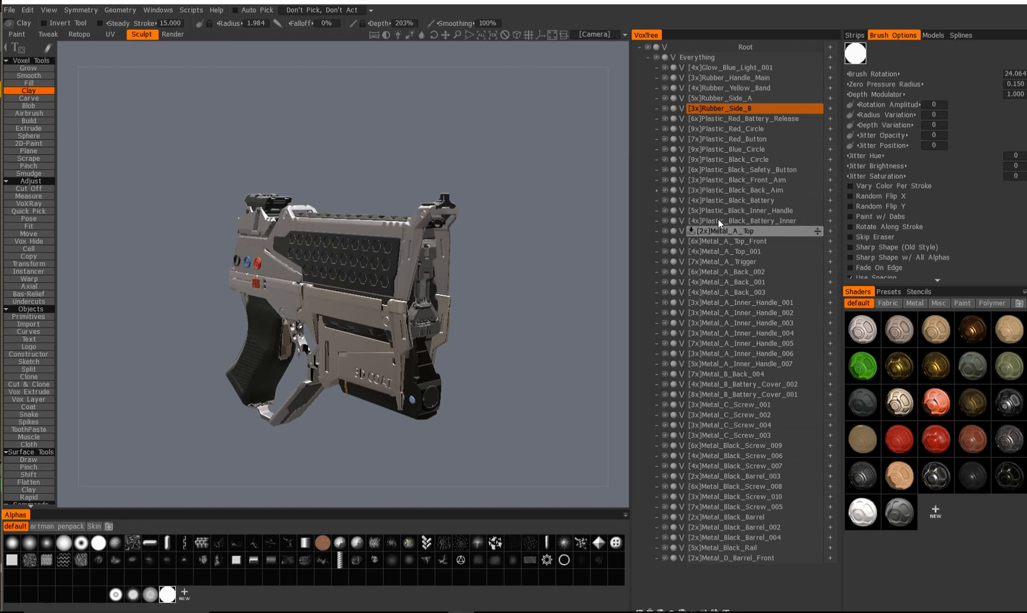
click(706, 107)
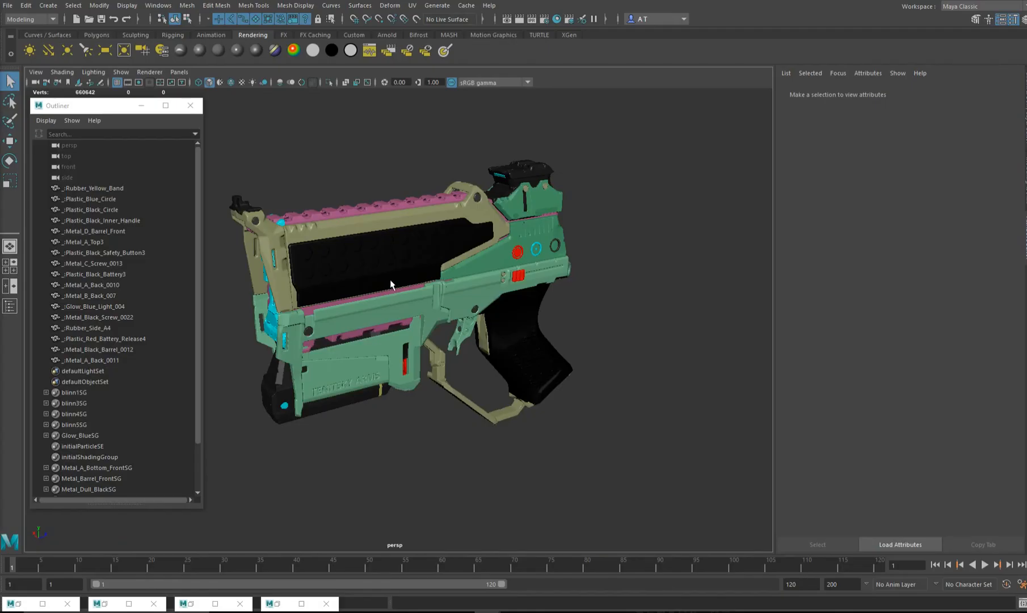
Step: Switch to Maya and inspect how the colour-coded pistol is grouped by material, selecting the Rubber_Side_A4 mesh
alt+drag(393, 284, 500, 329)
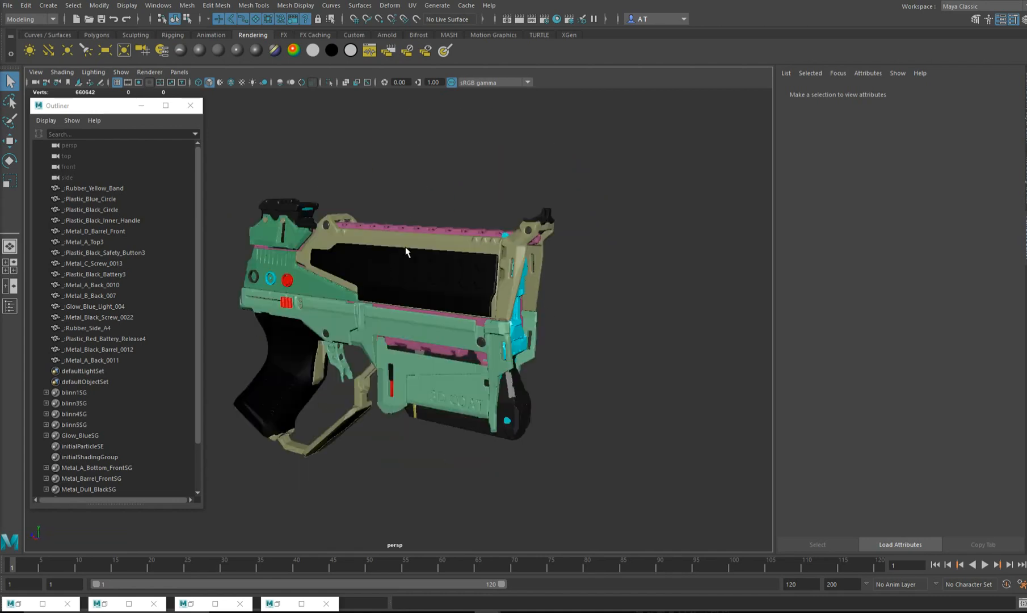
click(405, 253)
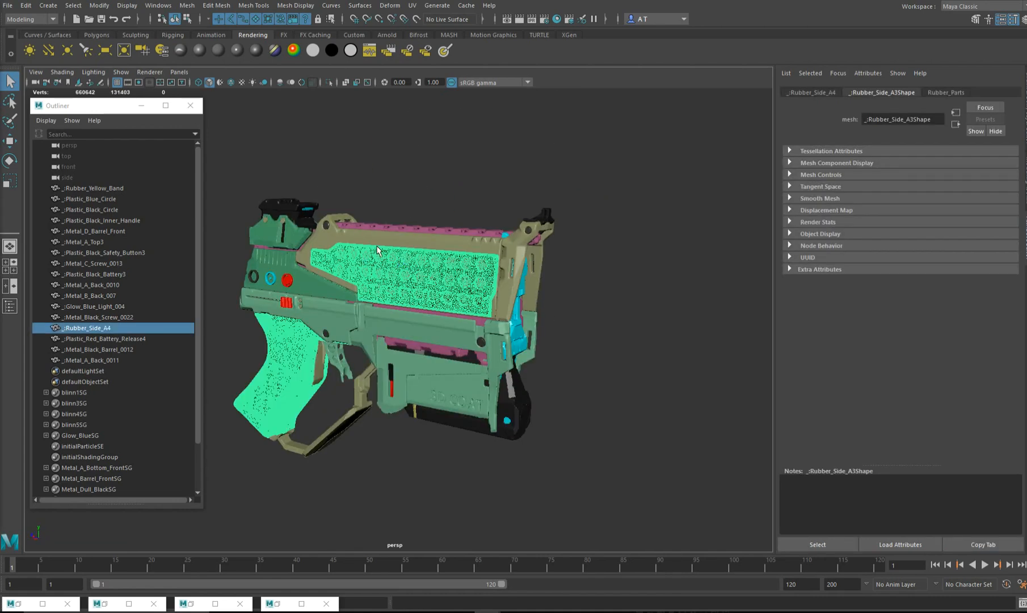
click(401, 249)
alt+drag(438, 201, 462, 318)
click(512, 174)
alt+drag(495, 252, 459, 237)
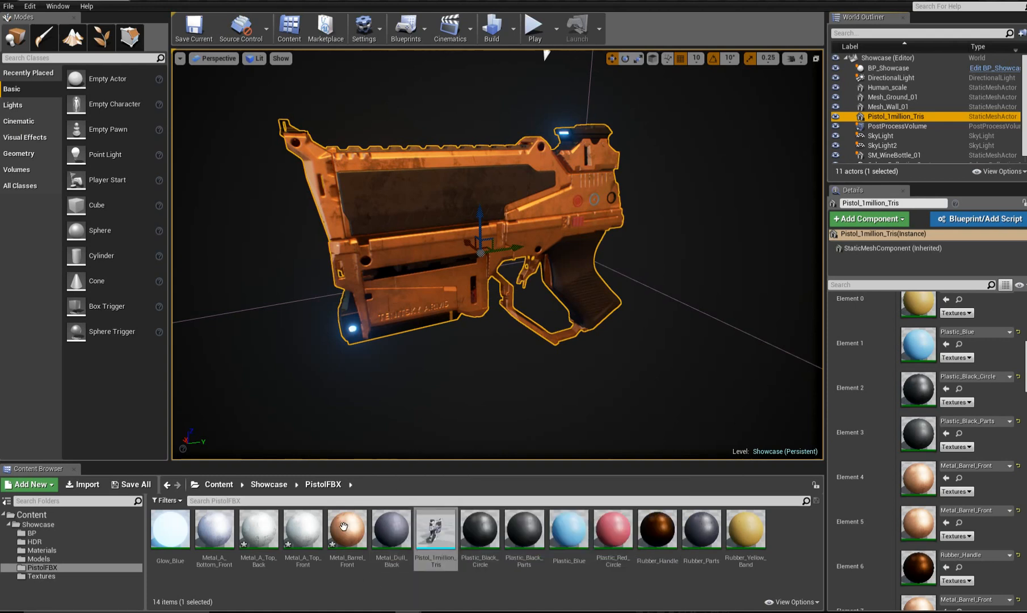
Step: Switch to Unreal Engine, apply Metal_A_Top_Front to the pistol's orange body parts, and apply Metal_A_Top_Back to the upper frame
drag(306, 535, 397, 307)
drag(357, 196, 363, 202)
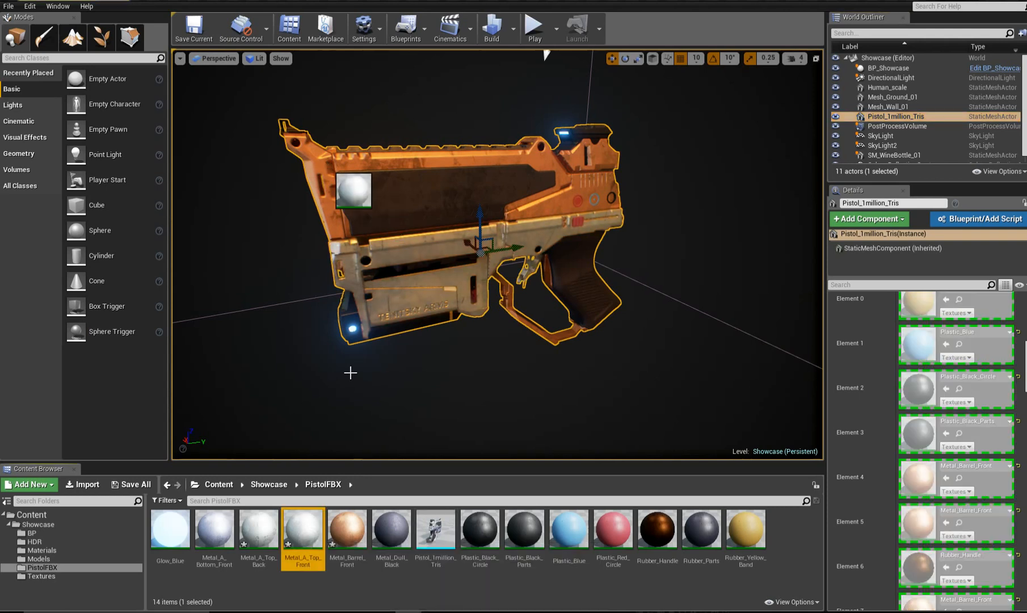
drag(300, 536, 588, 219)
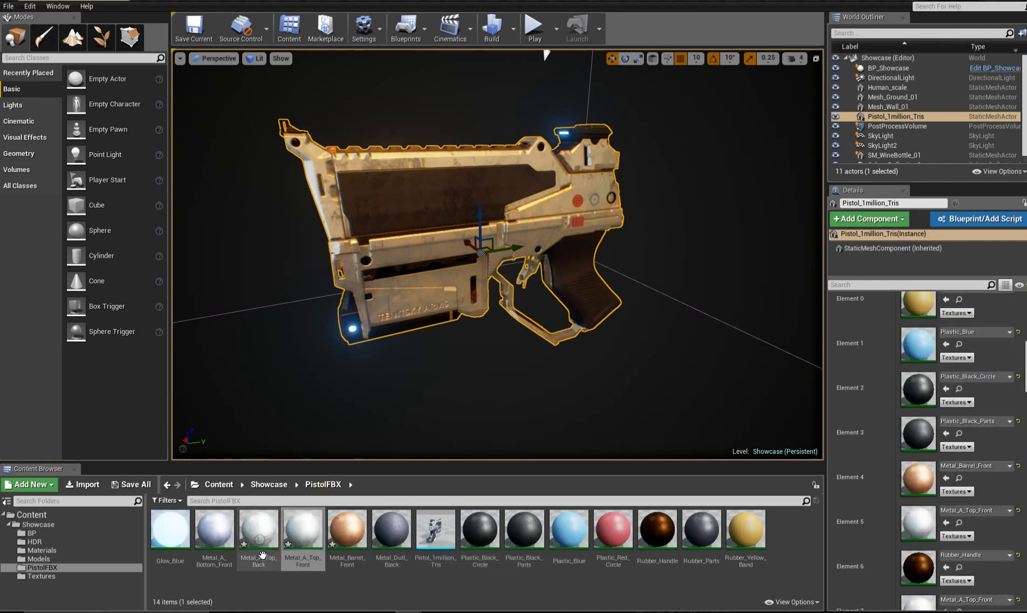
click(259, 531)
drag(259, 530, 551, 202)
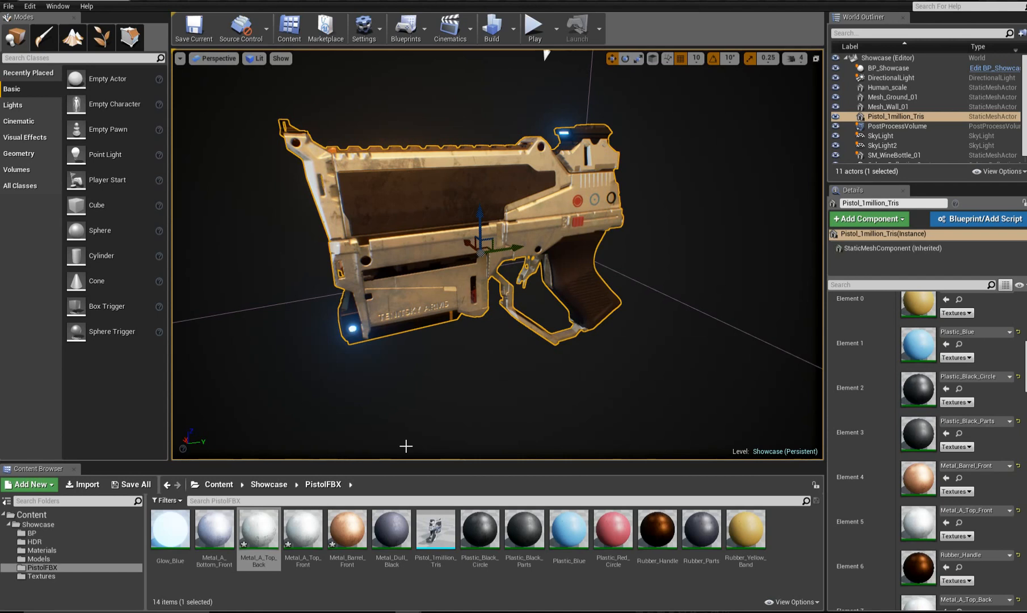
Step: Try rotating the pistol by -10 degrees in its side plane, and rotate it back
key(e)
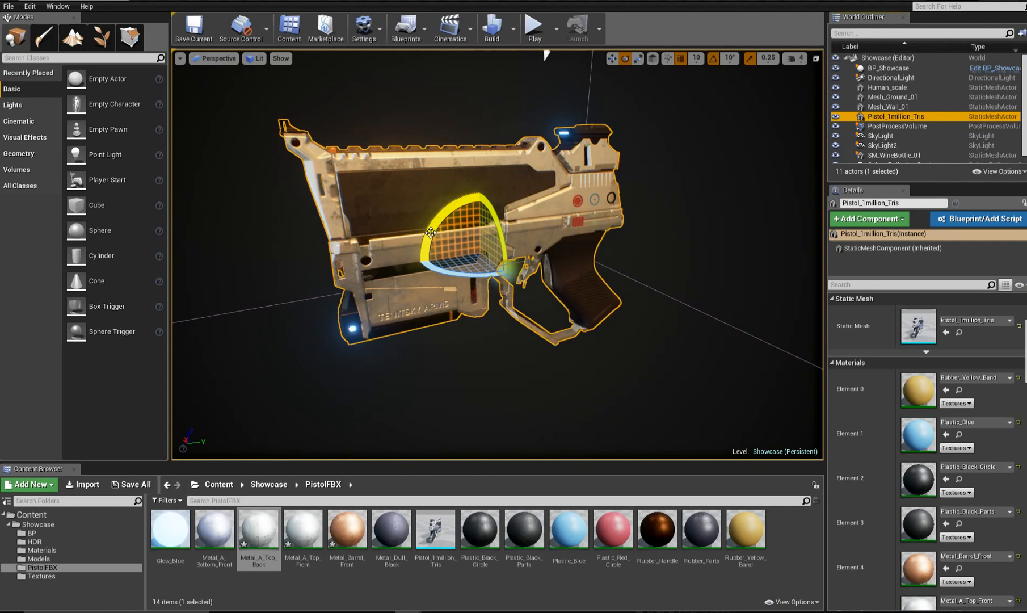
drag(430, 232, 424, 258)
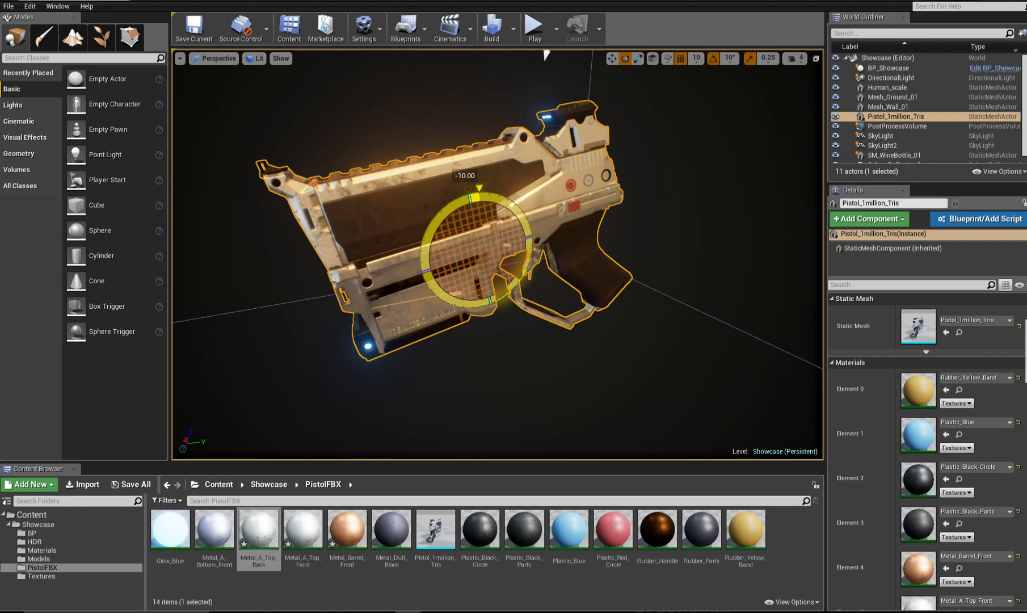
mouse_move(424, 258)
mouse_down()
mouse_move(428, 230)
mouse_move(427, 249)
mouse_up()
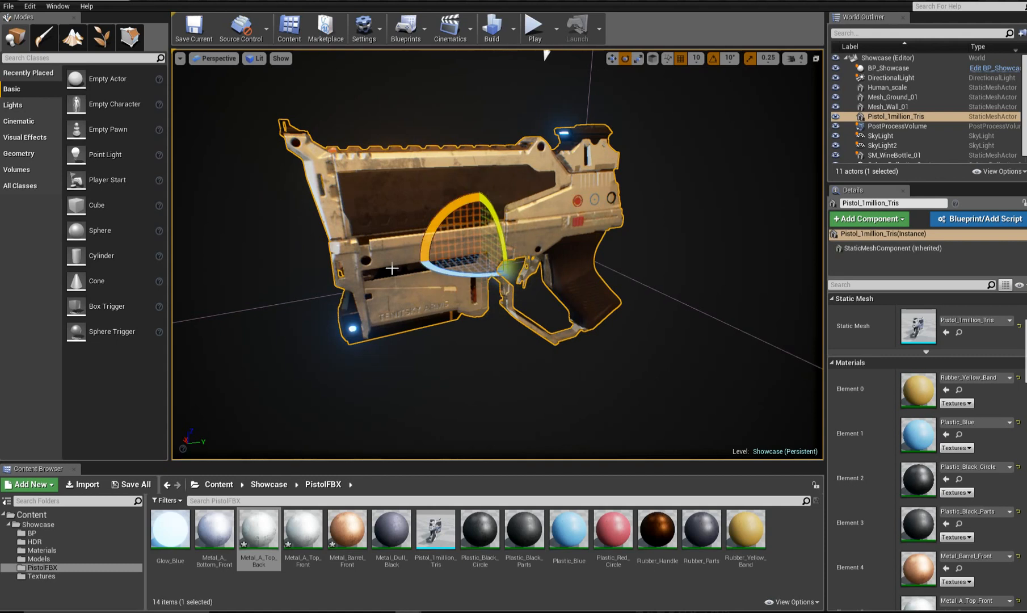
Step: Clear the pistol's selection by selecting the Showcase world entry instead
click(876, 106)
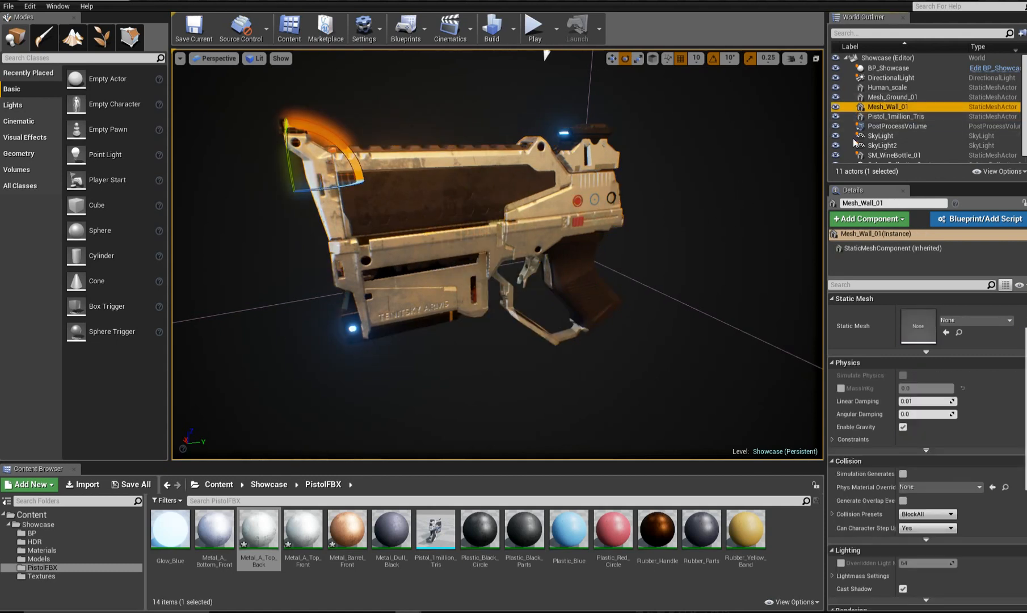
click(877, 59)
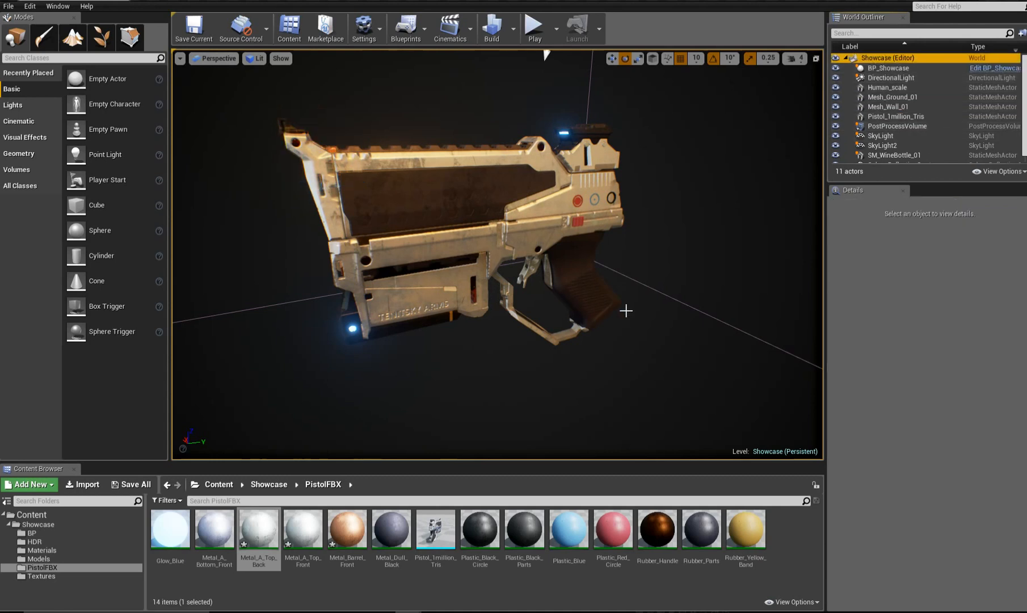